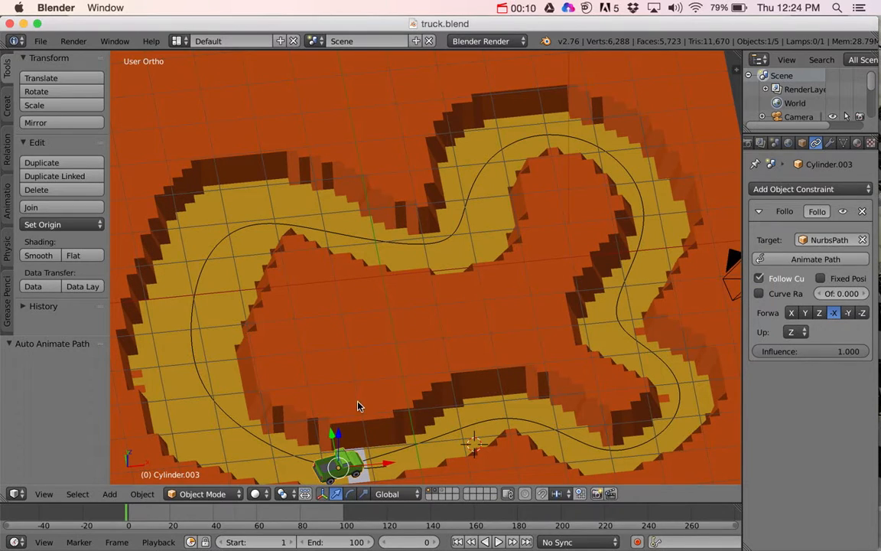
Step: Play back the finished truck animation along the track path, then stop it
{"action": "key", "text": "alt+a"}
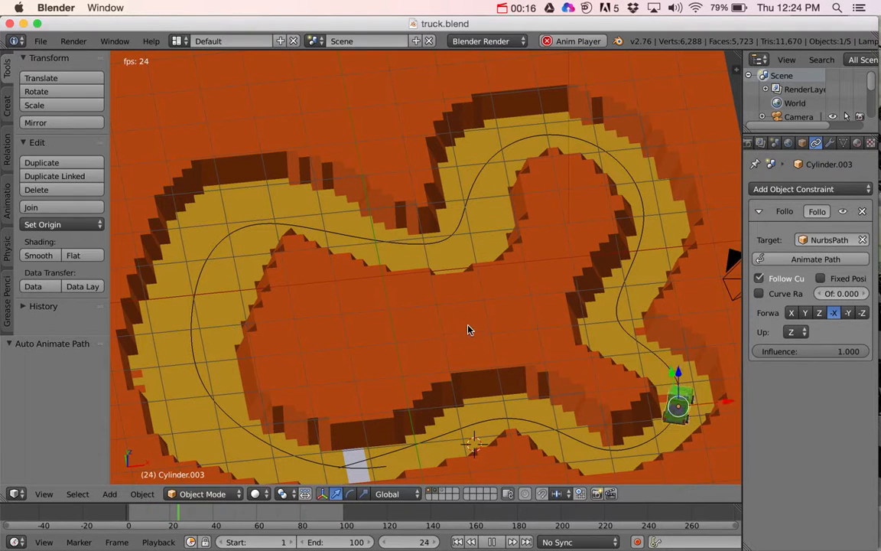
{"action": "key", "text": "Escape"}
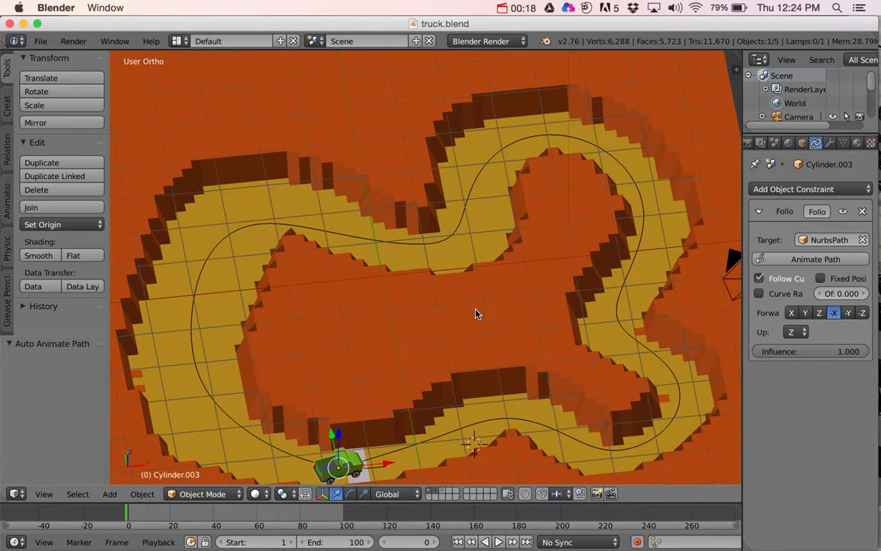
Step: Switch to the truck2.blend file and show only the layer containing the truck
{"action": "key", "text": "super+Tab"}
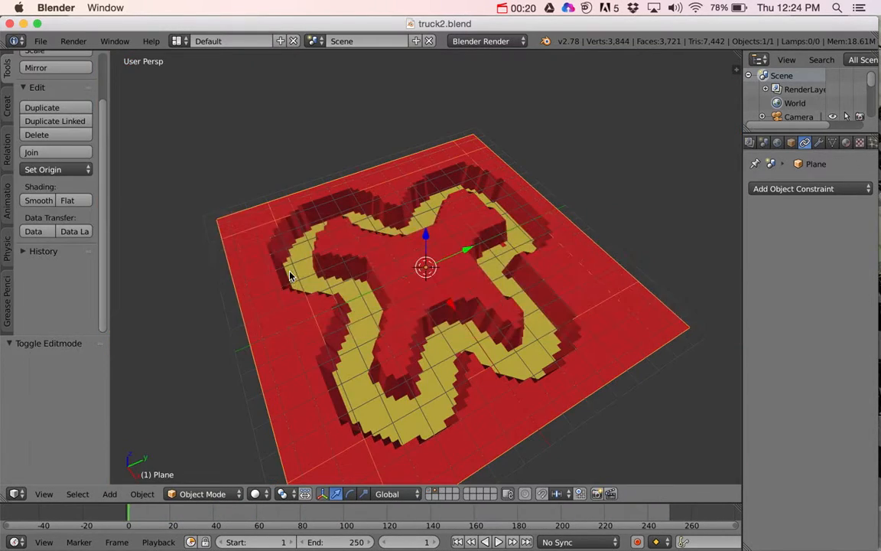
{"action": "middle_click_drag", "start_coordinate": [414, 314], "coordinate": [409, 295]}
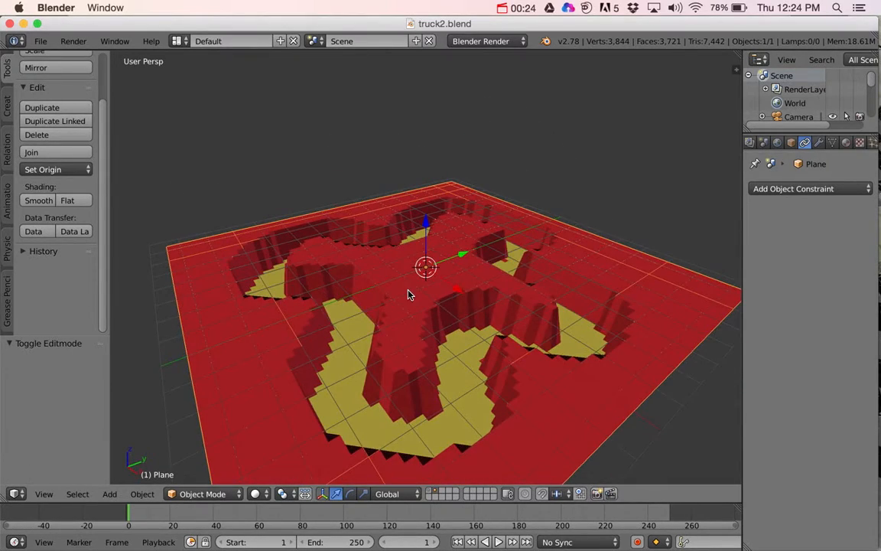
{"action": "left_click", "coordinate": [430, 493]}
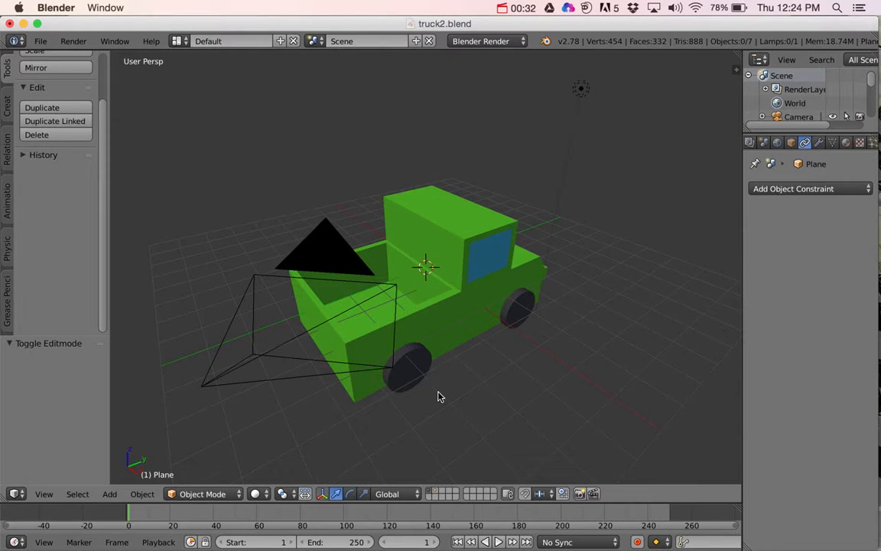
{"action": "middle_click_drag", "start_coordinate": [440, 396], "coordinate": [420, 382]}
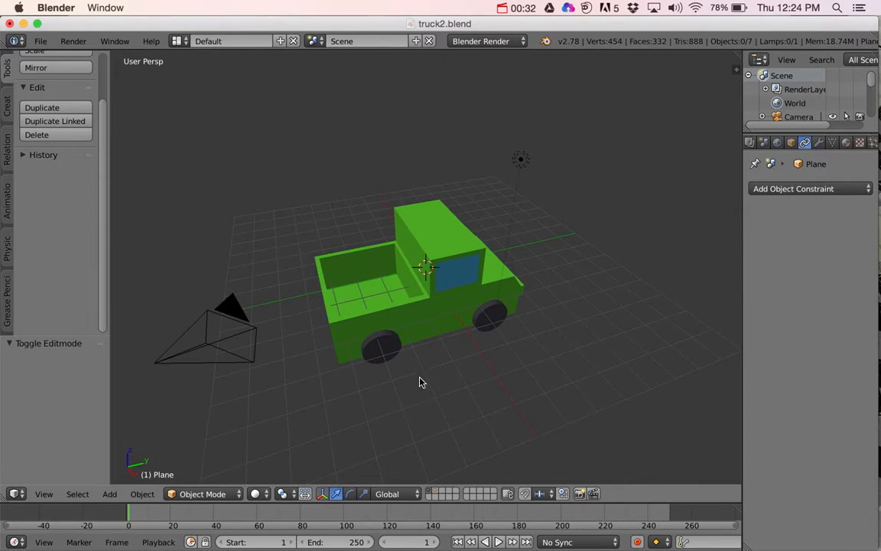
Step: Try moving the truck body alone along the Y axis, then undo the move
{"action": "right_click", "coordinate": [382, 347]}
{"action": "right_click", "coordinate": [438, 307]}
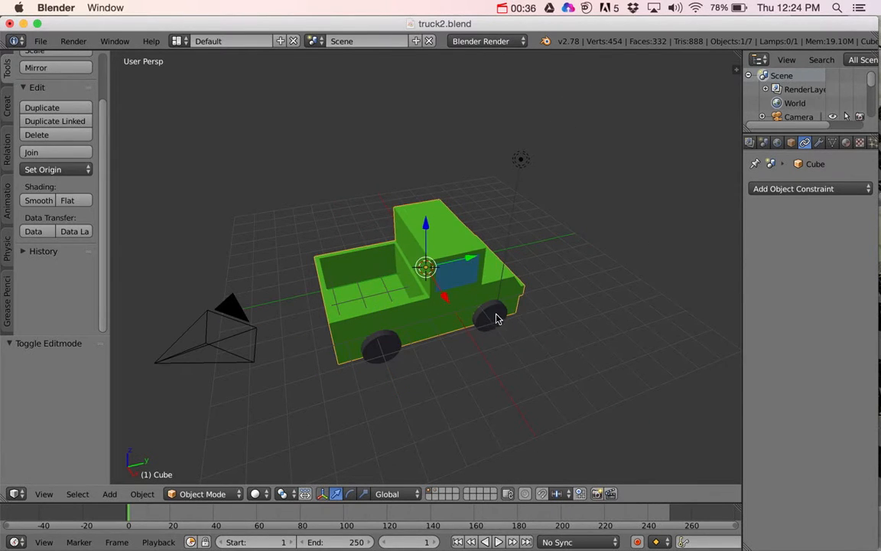
{"action": "middle_click_drag", "start_coordinate": [468, 328], "coordinate": [420, 351]}
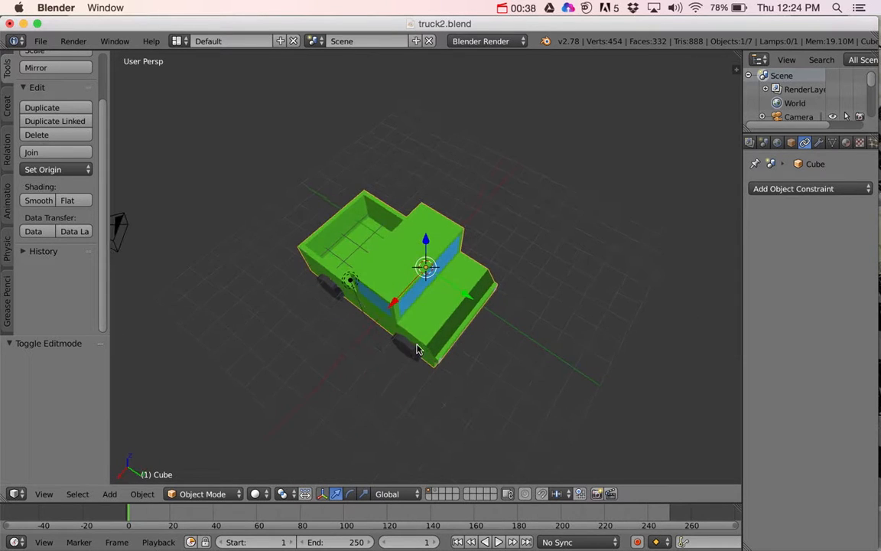
{"action": "key", "text": "g"}
{"action": "key", "text": "y"}
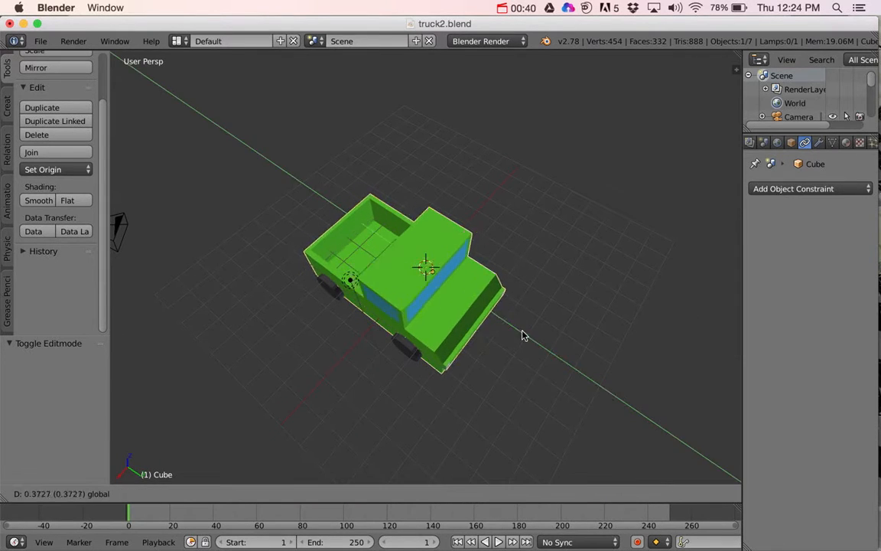
{"action": "left_click", "coordinate": [574, 354]}
{"action": "key", "text": "ctrl+z"}
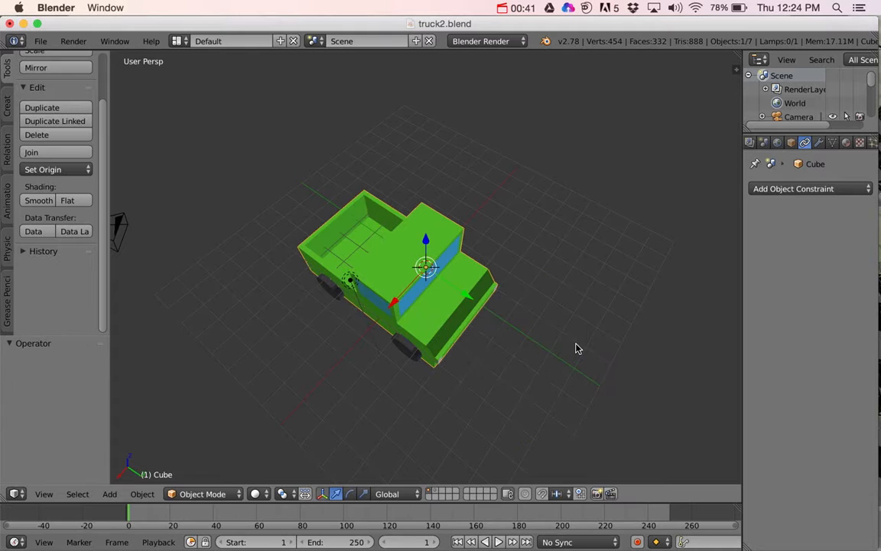
Step: Select the four wheels together with the truck body and join them into one object
{"action": "right_click", "coordinate": [329, 293], "text": "shift"}
{"action": "right_click", "coordinate": [400, 342], "text": "shift"}
{"action": "middle_click_drag", "start_coordinate": [495, 340], "coordinate": [400, 303]}
{"action": "right_click", "coordinate": [400, 302], "text": "shift"}
{"action": "right_click", "coordinate": [493, 277], "text": "shift"}
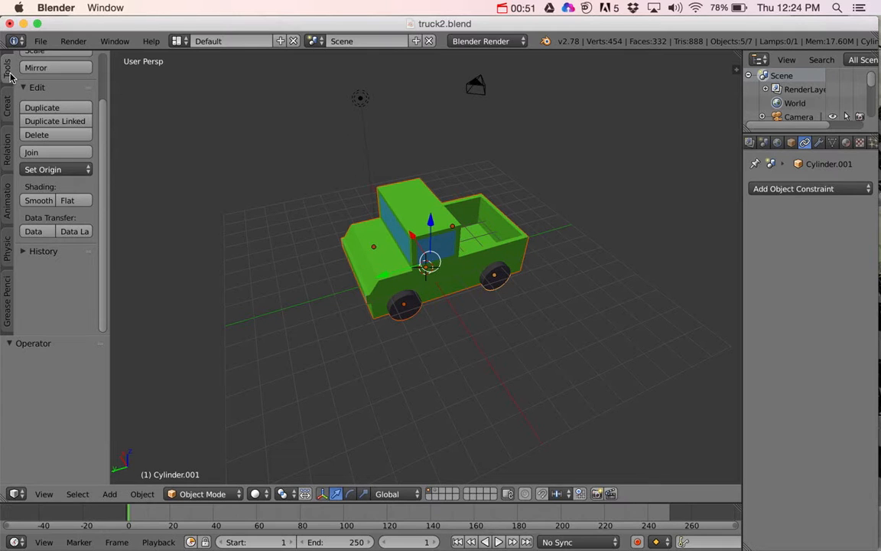
{"action": "left_click", "coordinate": [56, 154]}
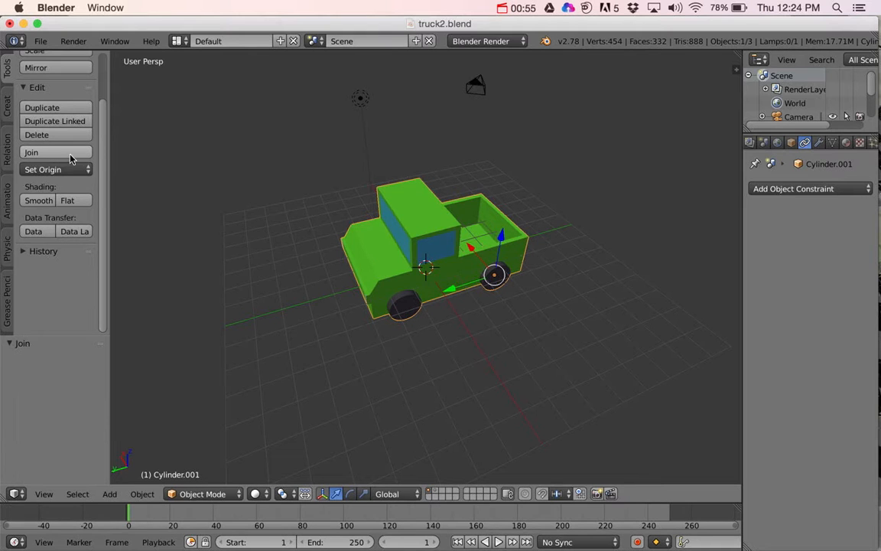
Step: Set the joined truck's geometry to its origin and move the truck about 0.41 units along Y
{"action": "middle_click_drag", "start_coordinate": [499, 284], "coordinate": [468, 318]}
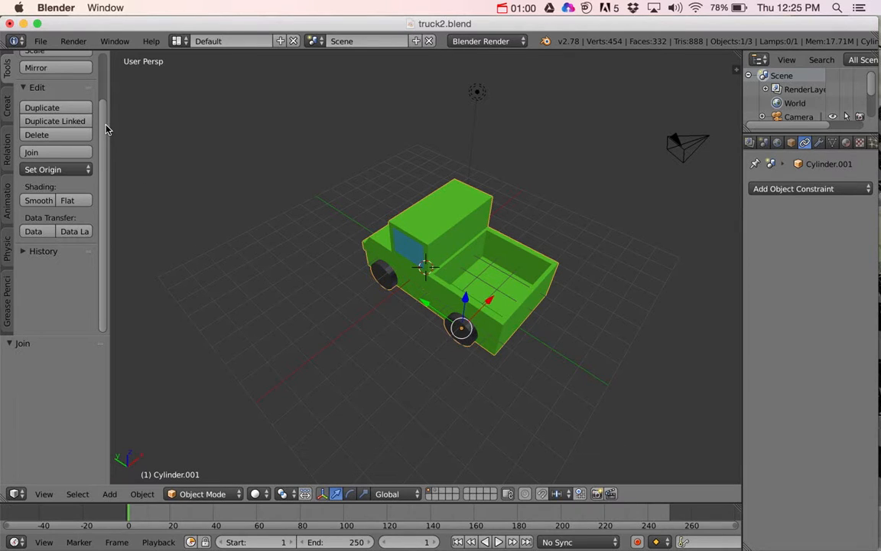
{"action": "left_click", "coordinate": [57, 170]}
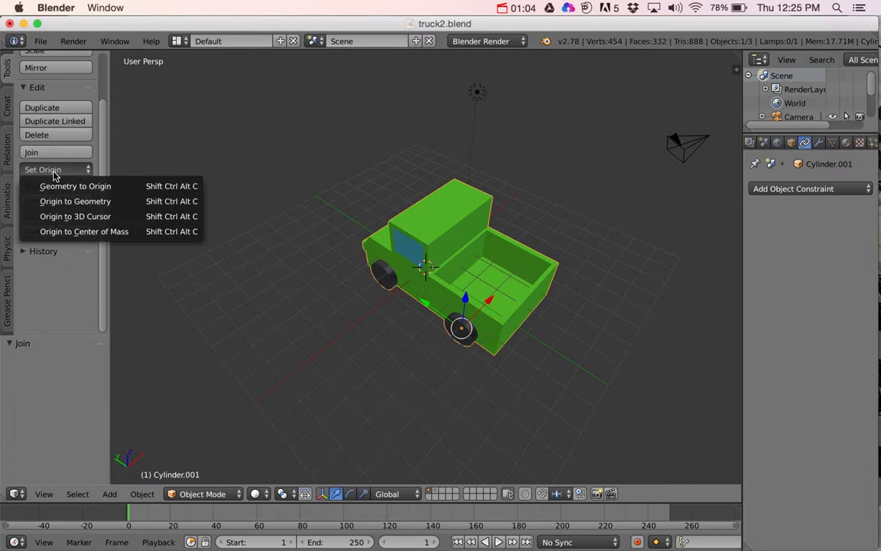
{"action": "left_click", "coordinate": [91, 187]}
{"action": "middle_click_drag", "start_coordinate": [386, 272], "coordinate": [476, 284]}
{"action": "left_click_drag", "start_coordinate": [452, 290], "coordinate": [444, 290]}
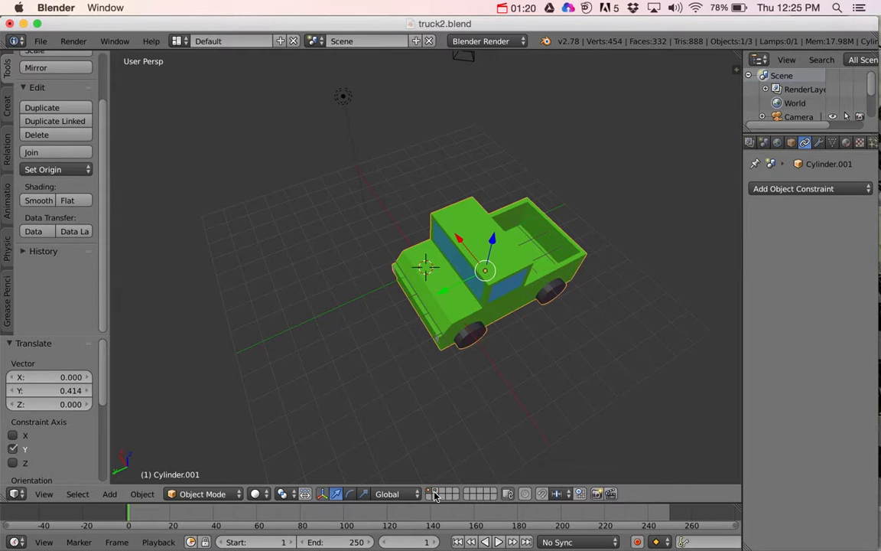
Step: Show the track layer together with the truck and raise the truck about 3.67 units along Z
{"action": "left_click", "coordinate": [434, 493], "text": "shift"}
{"action": "left_click_drag", "start_coordinate": [495, 246], "coordinate": [498, 183]}
{"action": "middle_click_drag", "start_coordinate": [543, 199], "coordinate": [510, 200]}
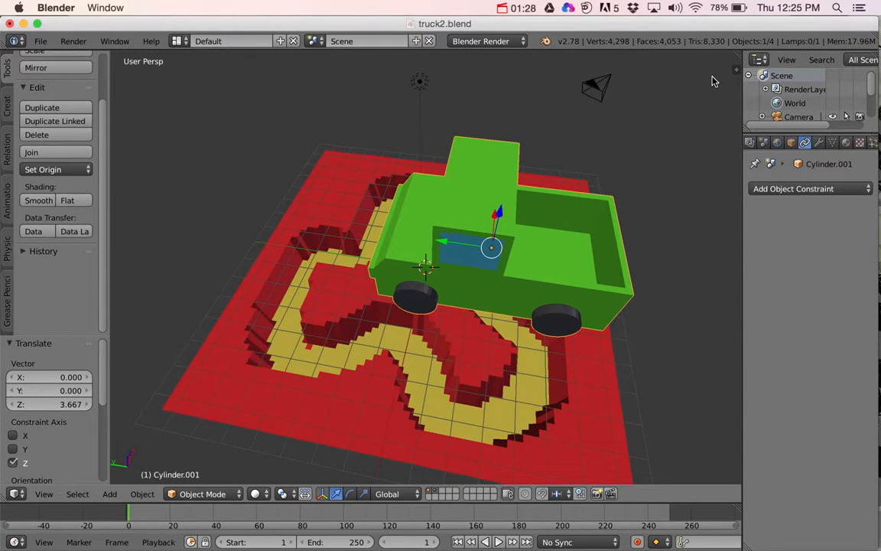
Step: Scale the truck to about 0.27 of its size and lower it about 2.78 units along Z
{"action": "key", "text": "s"}
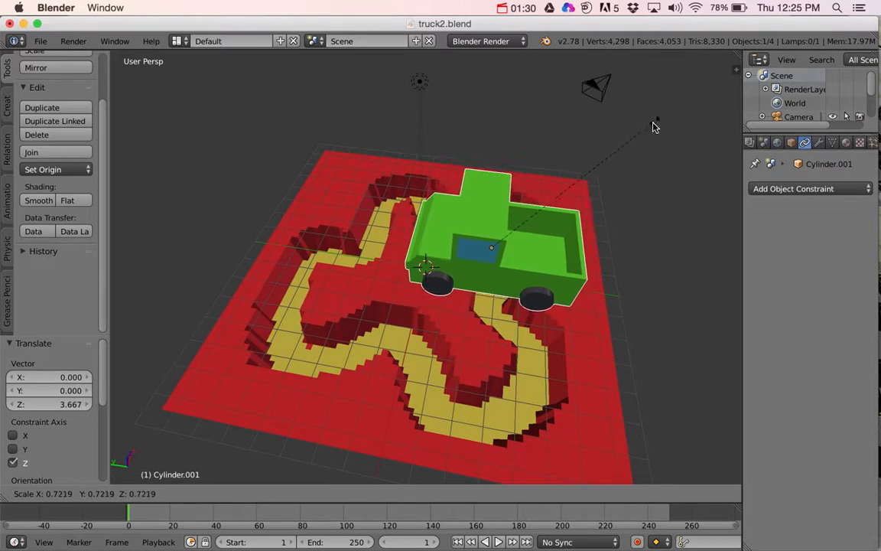
{"action": "left_click", "coordinate": [546, 202]}
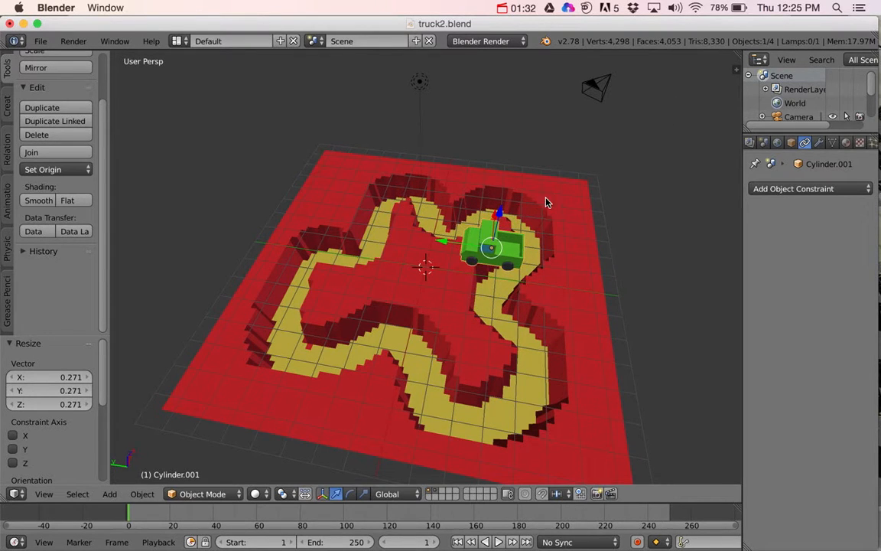
{"action": "middle_click_drag", "start_coordinate": [546, 203], "coordinate": [424, 196]}
{"action": "left_click_drag", "start_coordinate": [429, 197], "coordinate": [452, 222]}
{"action": "middle_click_drag", "start_coordinate": [451, 222], "coordinate": [484, 302]}
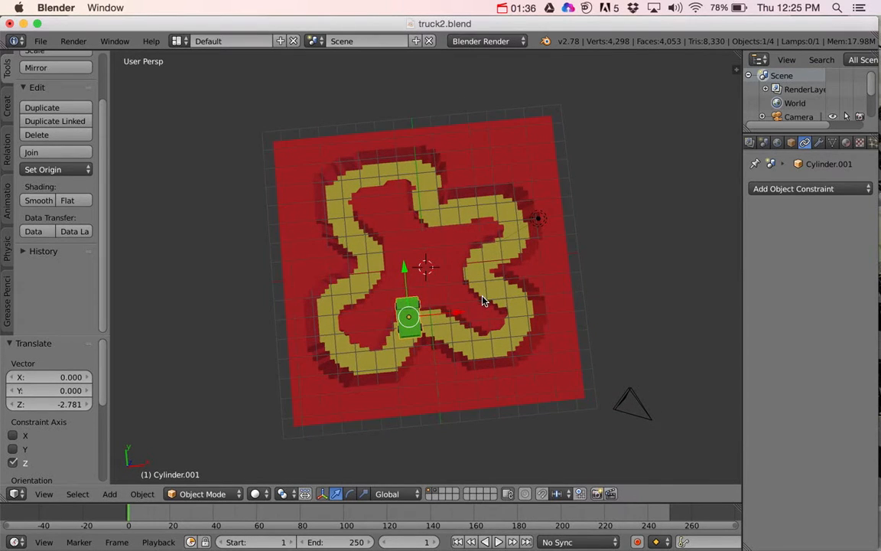
Step: Move the truck about -3.99 and another -0.49 units along X, and lower it about 1.13 units along Z into the track
{"action": "left_click_drag", "start_coordinate": [458, 316], "coordinate": [381, 317]}
{"action": "middle_click_drag", "start_coordinate": [381, 317], "coordinate": [404, 283]}
{"action": "scroll", "coordinate": [403, 283], "scroll_direction": "up", "scroll_amount": 6}
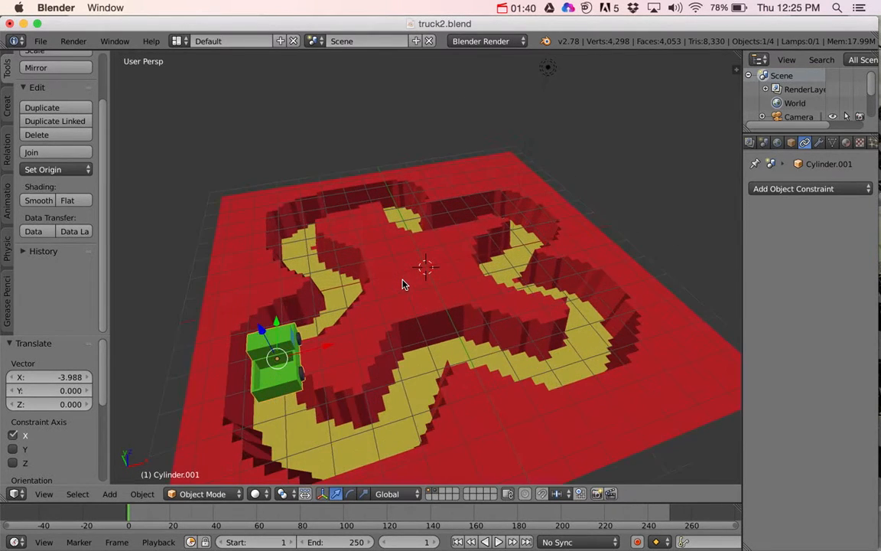
{"action": "middle_click_drag", "start_coordinate": [361, 321], "coordinate": [468, 246], "text": "shift"}
{"action": "scroll", "coordinate": [459, 259], "scroll_direction": "up", "scroll_amount": 5}
{"action": "scroll", "coordinate": [459, 259], "scroll_direction": "down", "scroll_amount": 6}
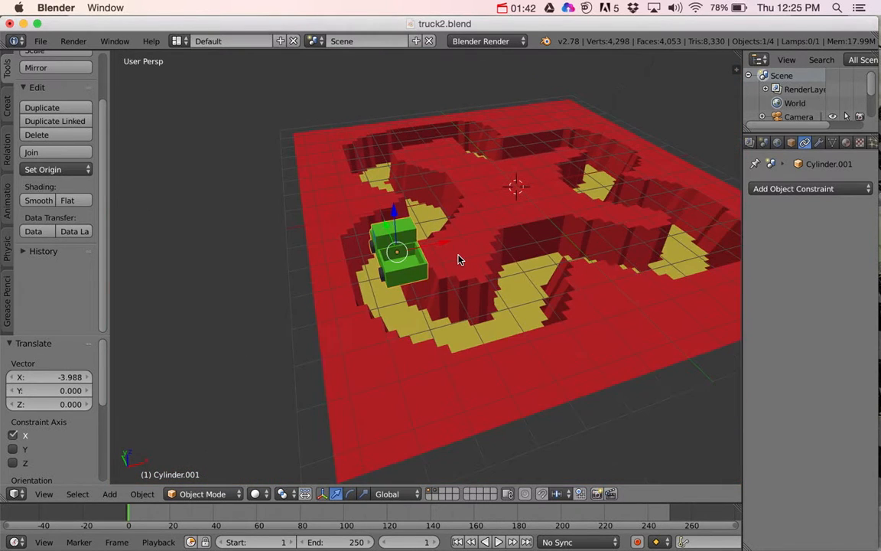
{"action": "left_click_drag", "start_coordinate": [444, 244], "coordinate": [430, 246]}
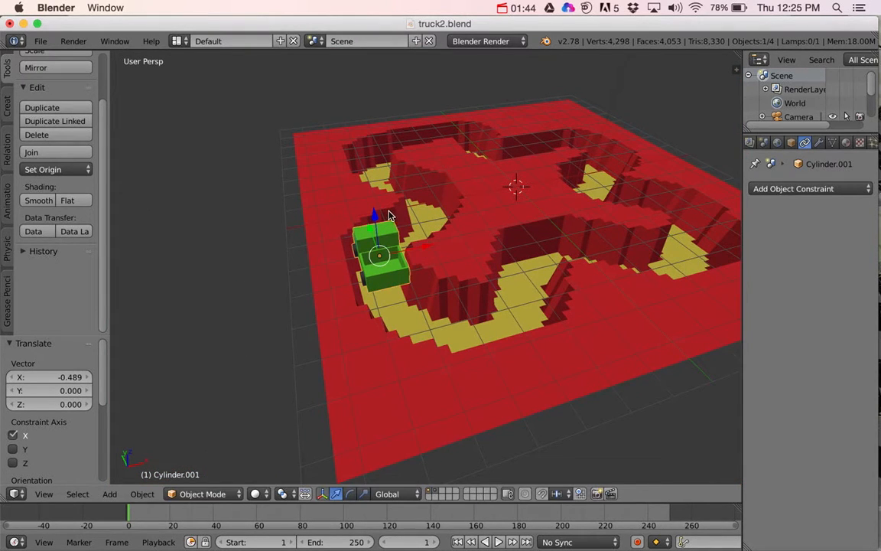
{"action": "left_click_drag", "start_coordinate": [376, 214], "coordinate": [413, 258]}
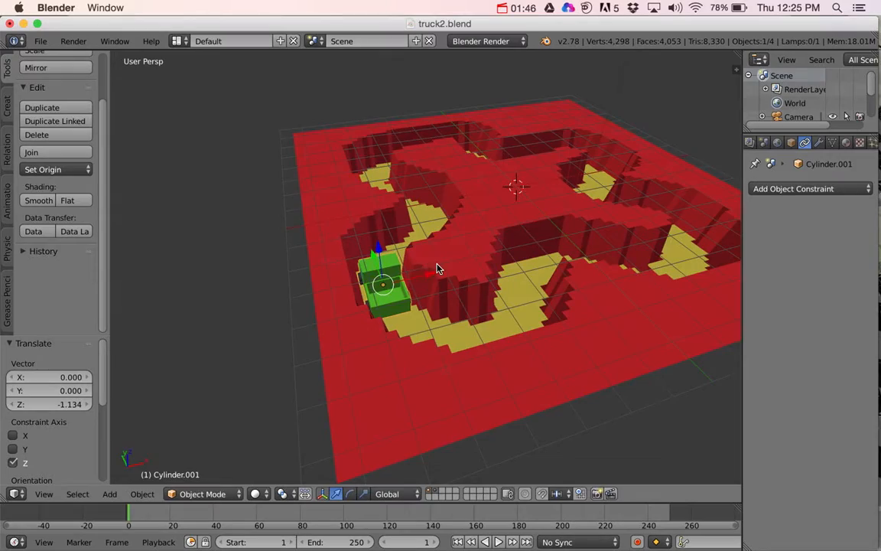
Step: Scale the truck down slightly to fit the track and shift it about -0.08 units along X
{"action": "middle_click_drag", "start_coordinate": [438, 268], "coordinate": [456, 280]}
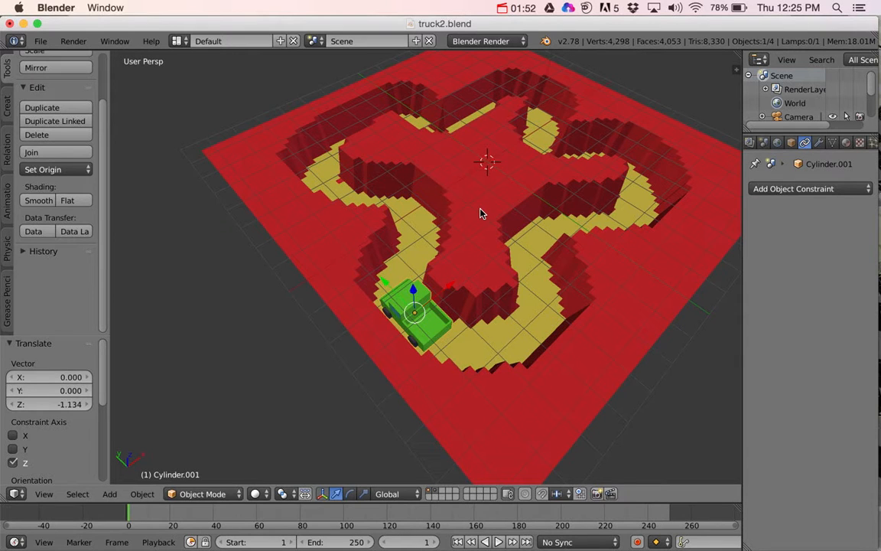
{"action": "key", "text": "s"}
{"action": "left_click", "coordinate": [457, 242]}
{"action": "middle_click_drag", "start_coordinate": [456, 241], "coordinate": [461, 289]}
{"action": "key", "text": "g"}
{"action": "key", "text": "x"}
{"action": "left_click", "coordinate": [373, 259]}
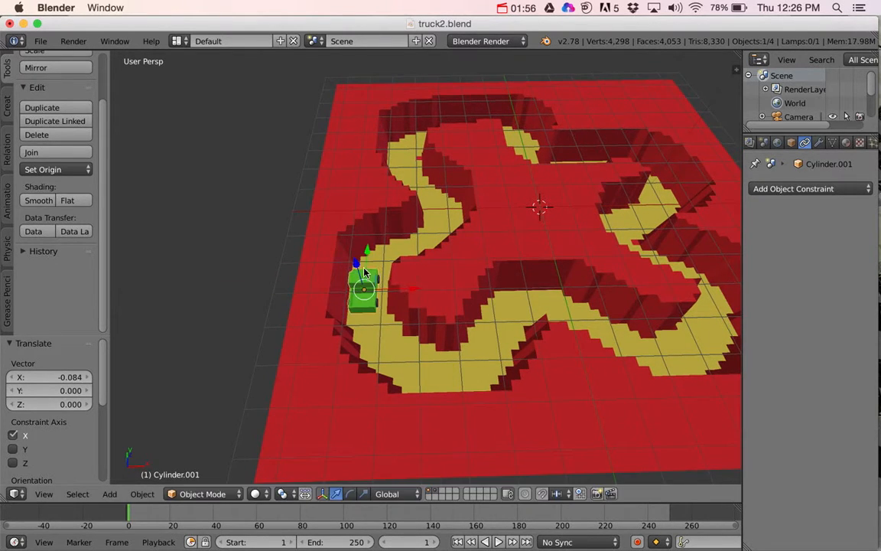
Step: Lower the truck about 0.29 units along Z toward the track floor
{"action": "key", "text": "g"}
{"action": "key", "text": "x"}
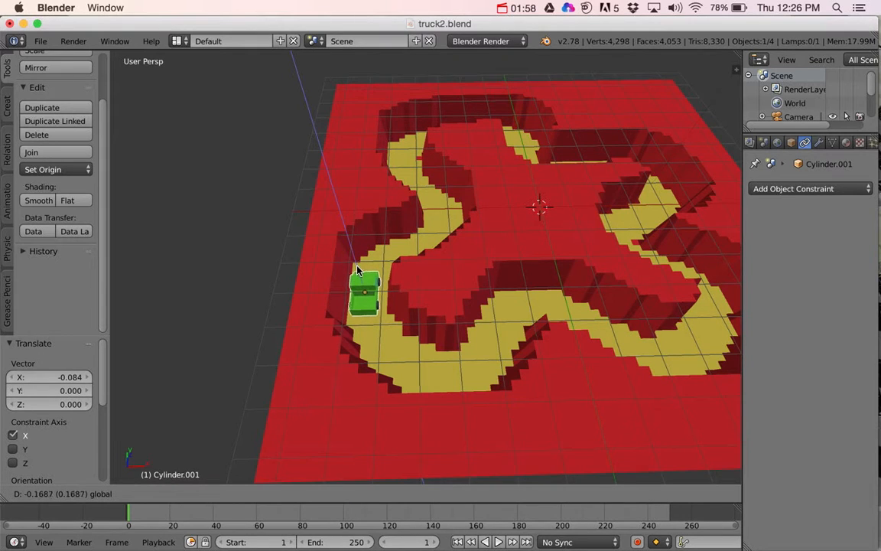
{"action": "key", "text": "z"}
{"action": "left_click", "coordinate": [357, 269]}
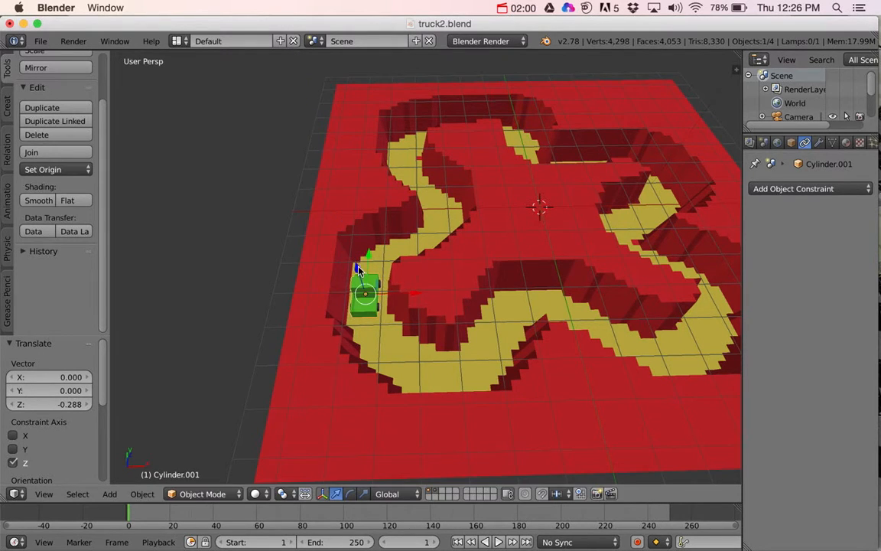
Step: Add a Path curve and move it about -4.01 units along X and -2.23 units along Y, beside the truck
{"action": "scroll", "coordinate": [413, 275], "scroll_direction": "down", "scroll_amount": 3}
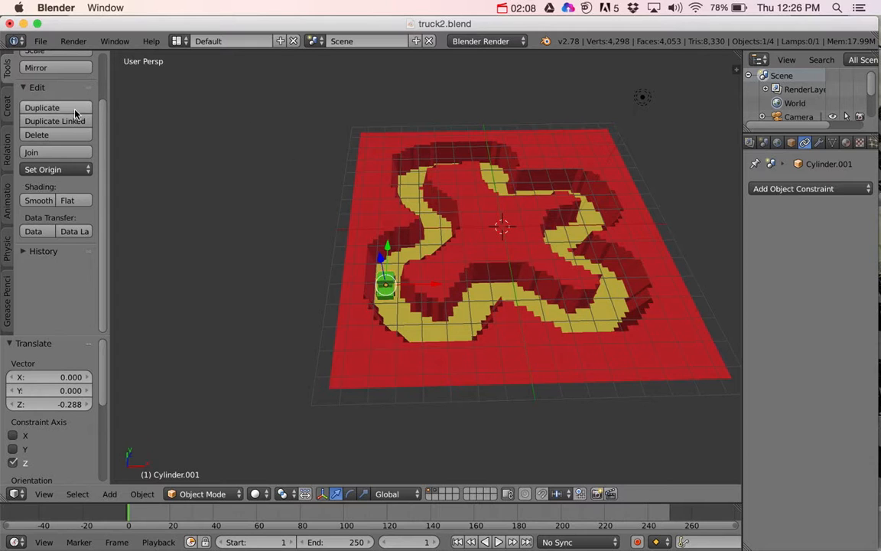
{"action": "left_click", "coordinate": [8, 116]}
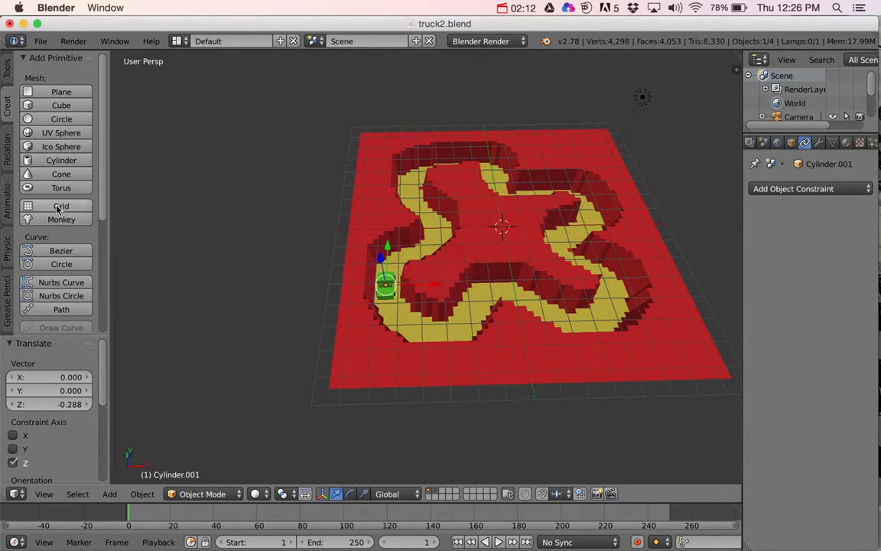
{"action": "scroll", "coordinate": [57, 222], "scroll_direction": "down", "scroll_amount": 3}
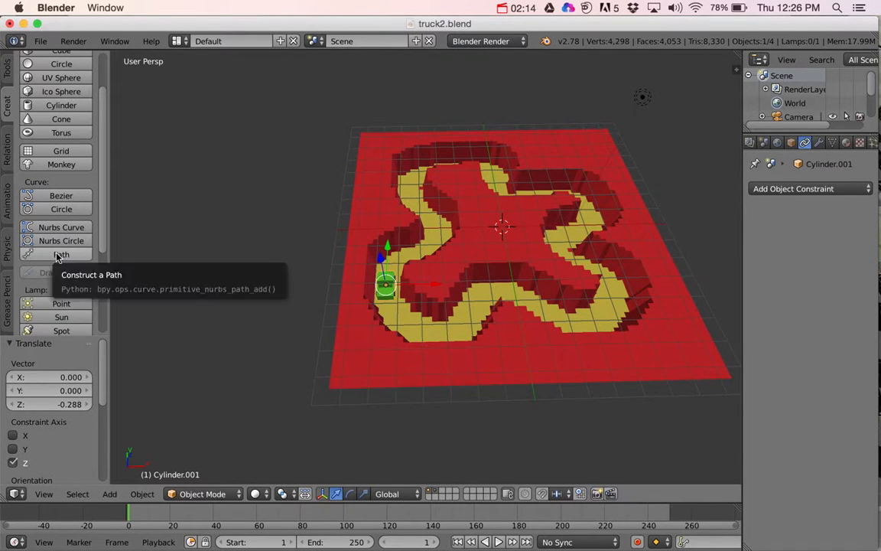
{"action": "left_click", "coordinate": [58, 255]}
{"action": "key", "text": "g"}
{"action": "key", "text": "x"}
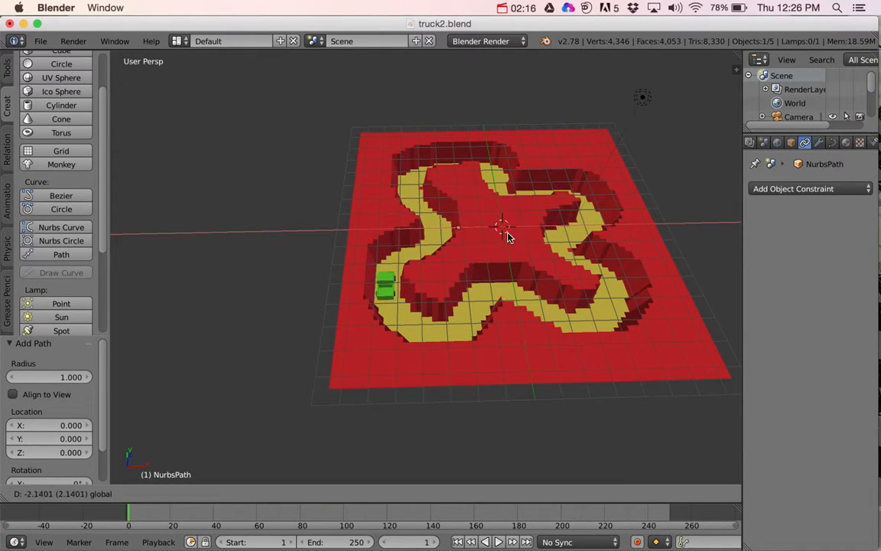
{"action": "left_click", "coordinate": [420, 193]}
{"action": "middle_click_drag", "start_coordinate": [420, 195], "coordinate": [448, 228]}
{"action": "key", "text": "g"}
{"action": "key", "text": "y"}
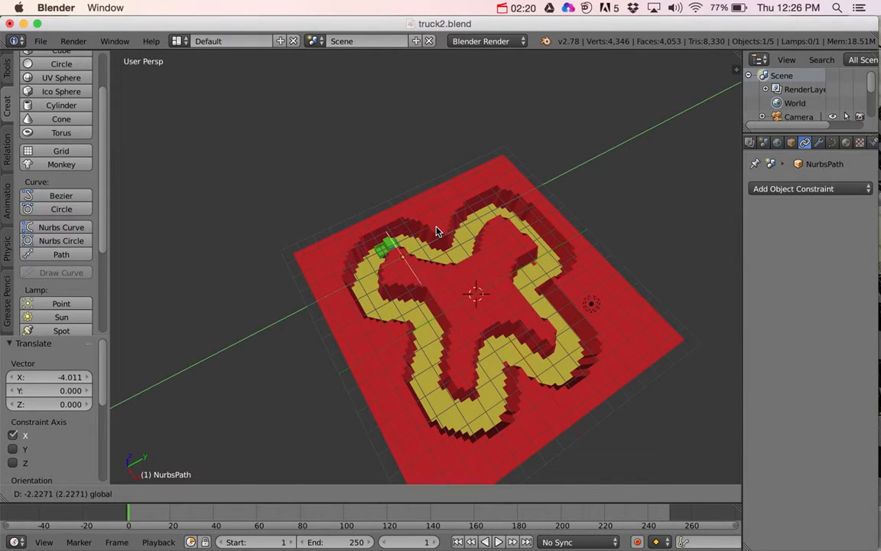
{"action": "left_click", "coordinate": [442, 232]}
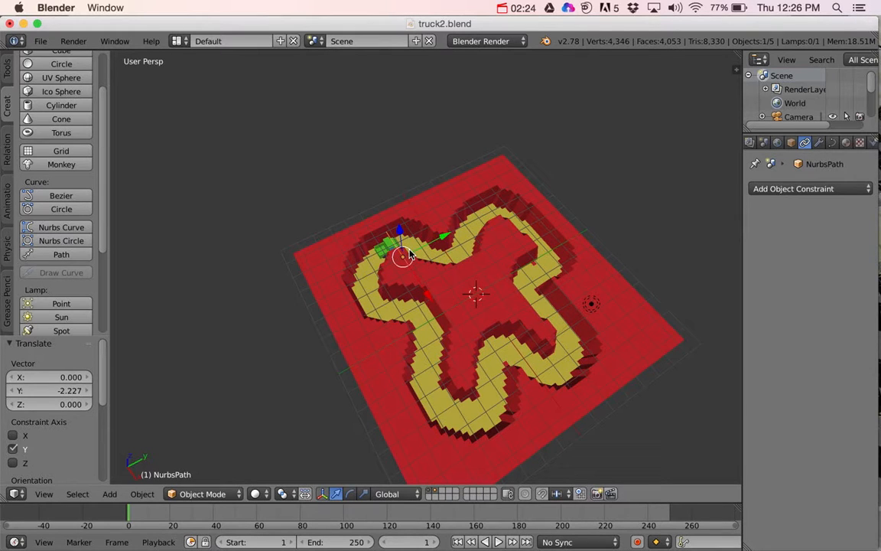
Step: Switch the 3D viewport to the Top view
{"action": "left_click", "coordinate": [43, 494]}
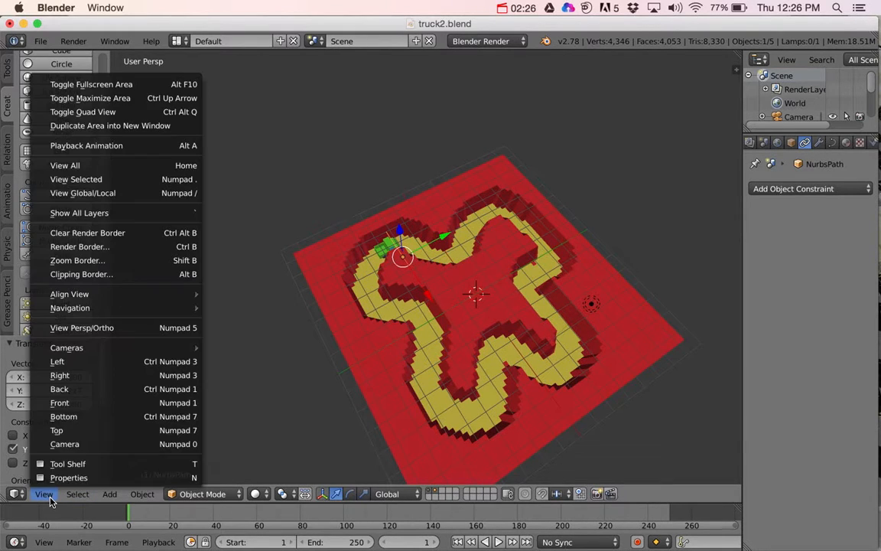
{"action": "left_click", "coordinate": [88, 430]}
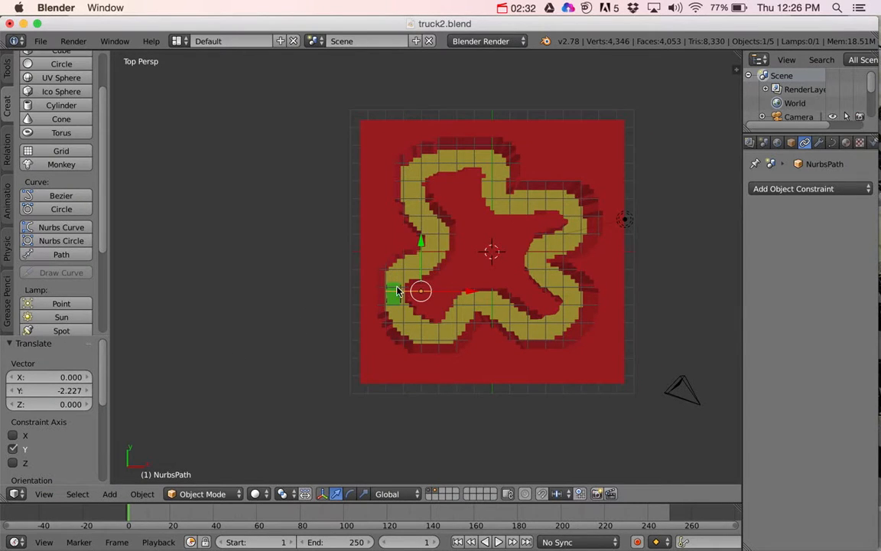
Step: Switch the top view from perspective to orthographic projection
{"action": "left_click", "coordinate": [44, 493]}
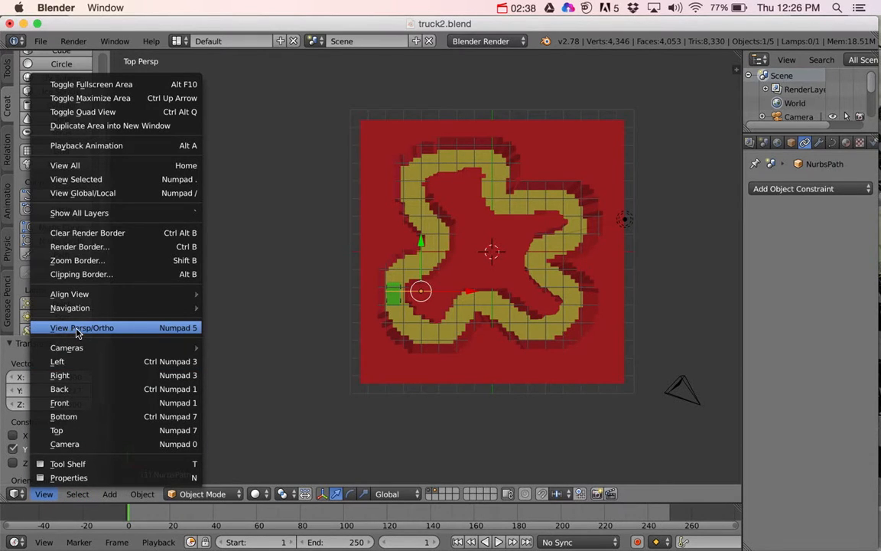
{"action": "left_click", "coordinate": [76, 328]}
{"action": "scroll", "coordinate": [483, 289], "scroll_direction": "up", "scroll_amount": 4}
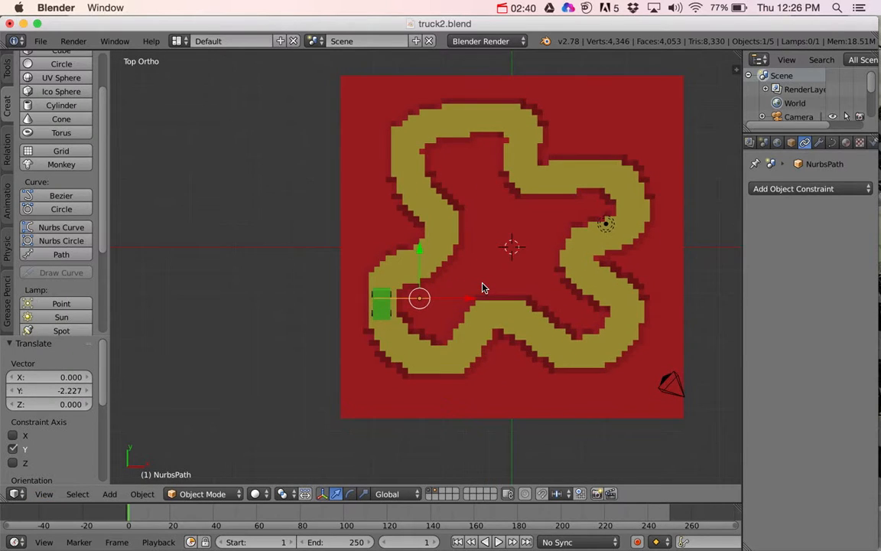
{"action": "scroll", "coordinate": [483, 288], "scroll_direction": "up", "scroll_amount": 2}
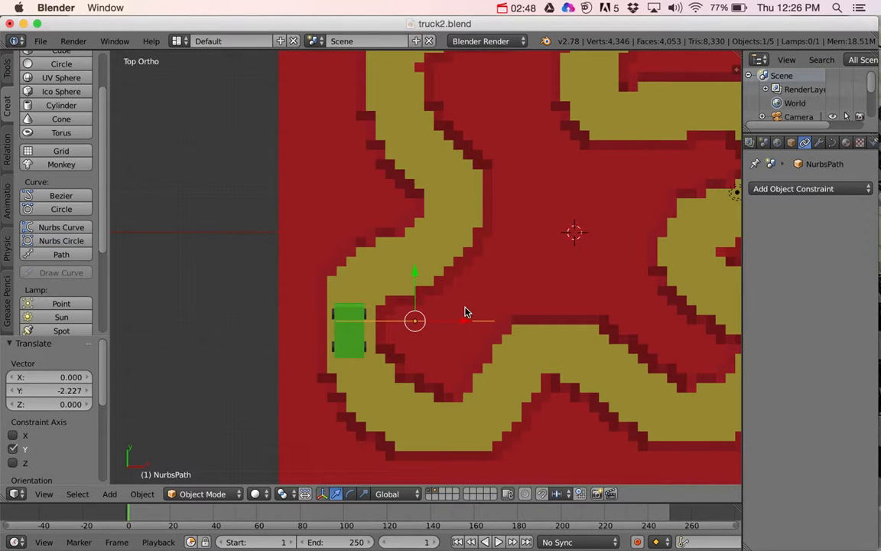
Step: Try to rotate the path 90° about the global Y axis and shift it about -1.31 units along X
{"action": "type", "text": "r"}
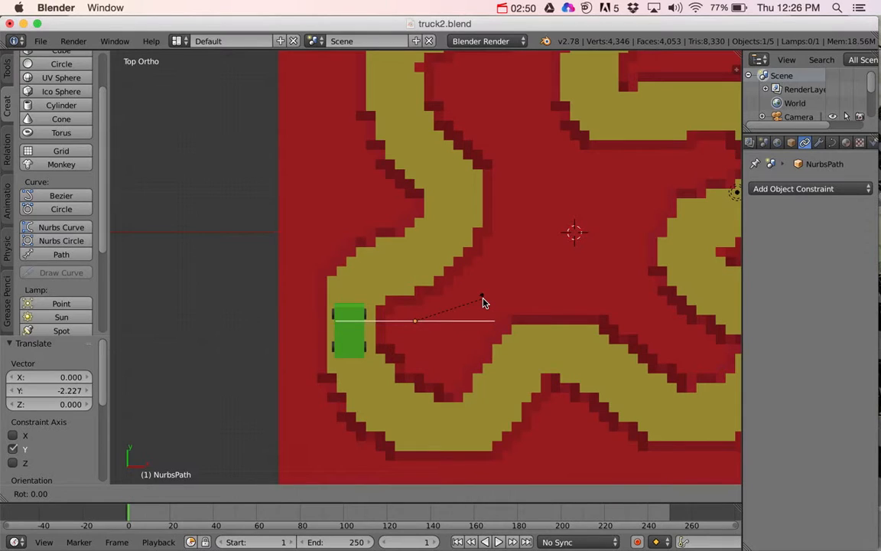
{"action": "type", "text": "90"}
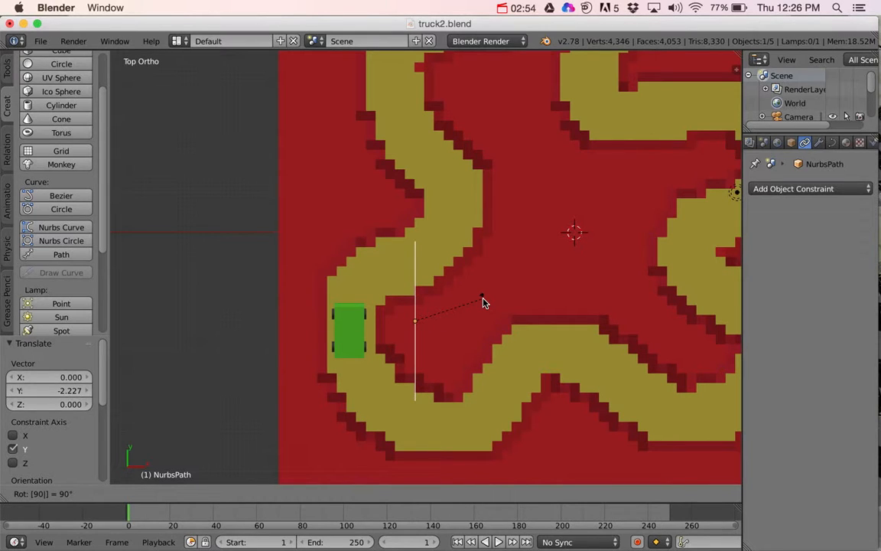
{"action": "type", "text": "xy"}
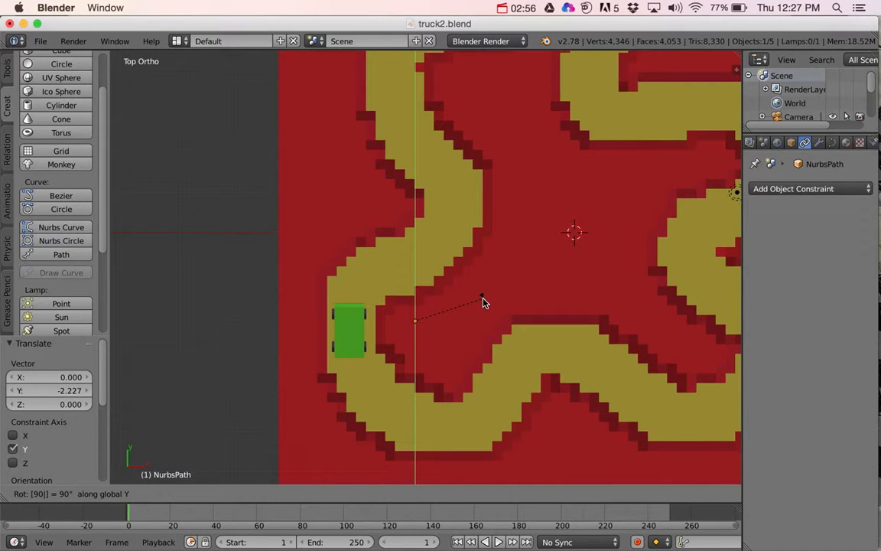
{"action": "key", "text": "Return"}
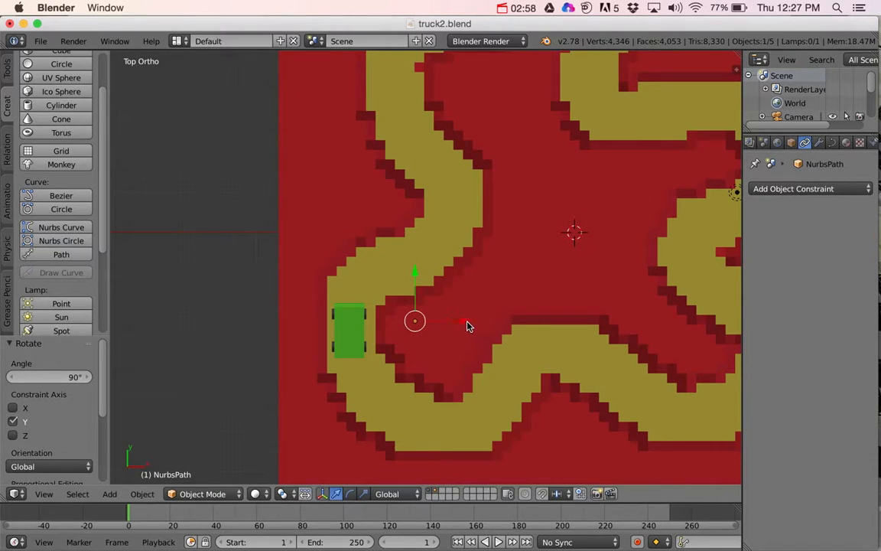
{"action": "left_click_drag", "start_coordinate": [469, 326], "coordinate": [417, 331]}
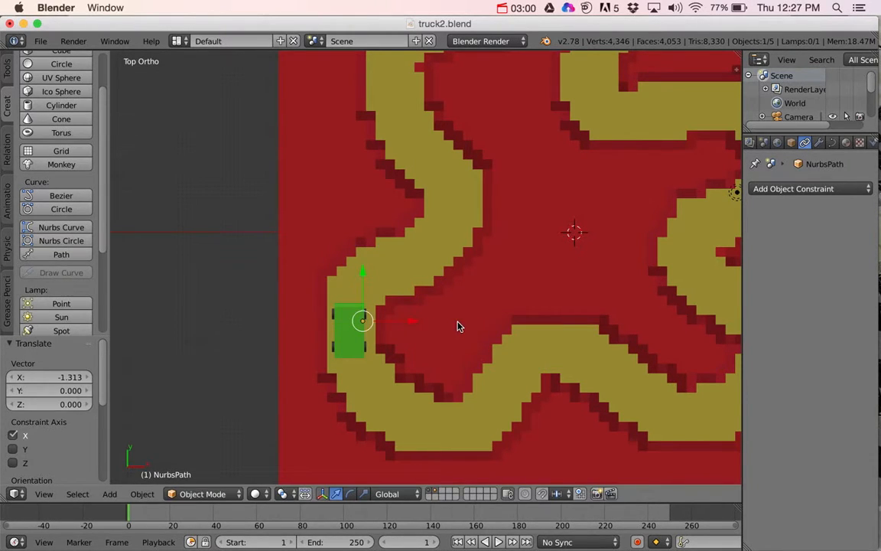
{"action": "key", "text": "ctrl+z"}
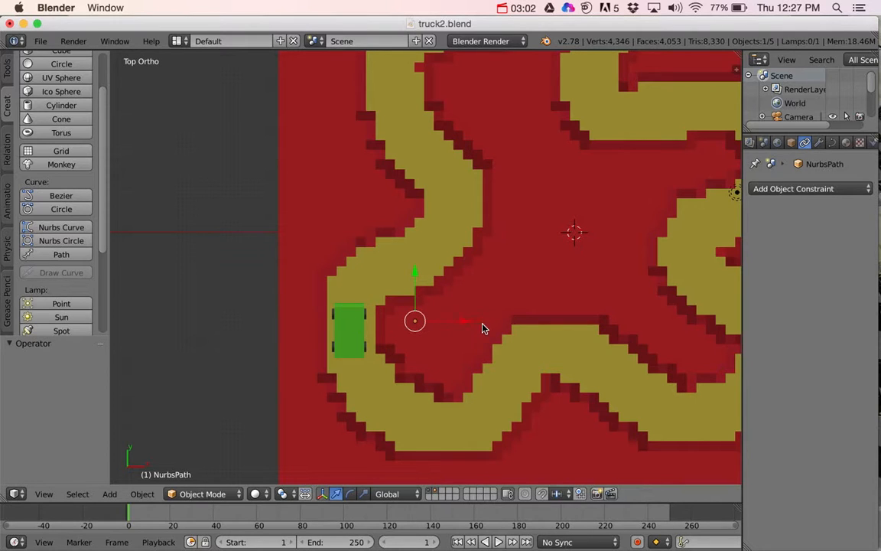
{"action": "key", "text": "ctrl+z"}
Step: Rotate the path 90° in the top view and move it about -1.54 units along X onto the truck
{"action": "key", "text": "r"}
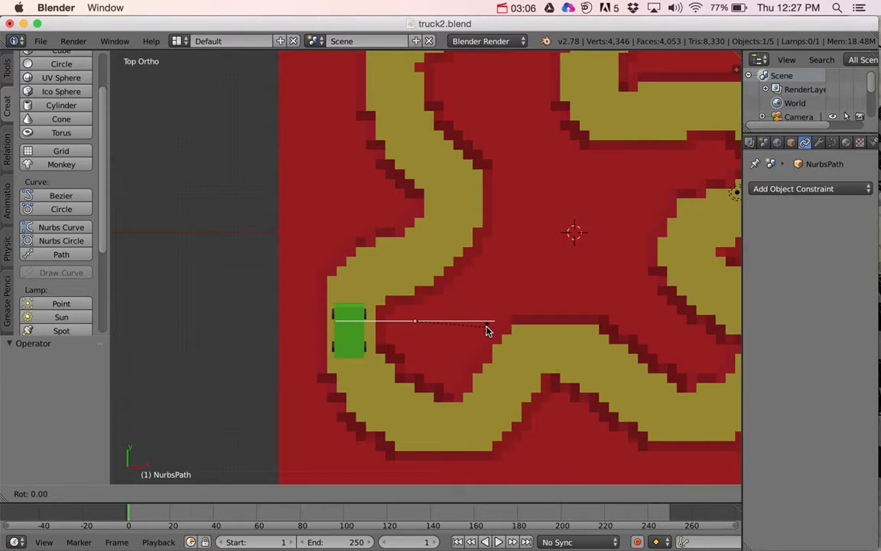
{"action": "type", "text": "90"}
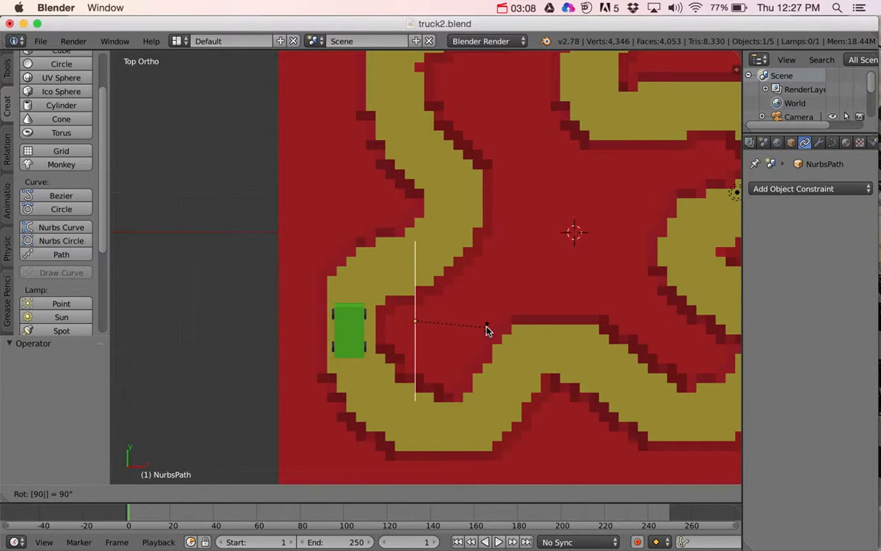
{"action": "key", "text": "Return"}
{"action": "key", "text": "g"}
{"action": "key", "text": "x"}
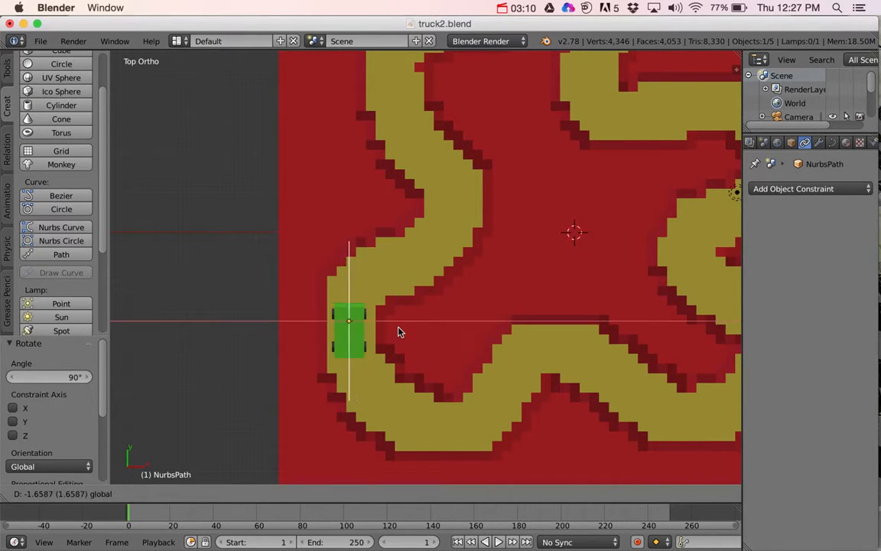
{"action": "left_click", "coordinate": [403, 330]}
Step: Raise the path about 0.53 units along Z and return to the Top view
{"action": "middle_click_drag", "start_coordinate": [403, 331], "coordinate": [442, 306]}
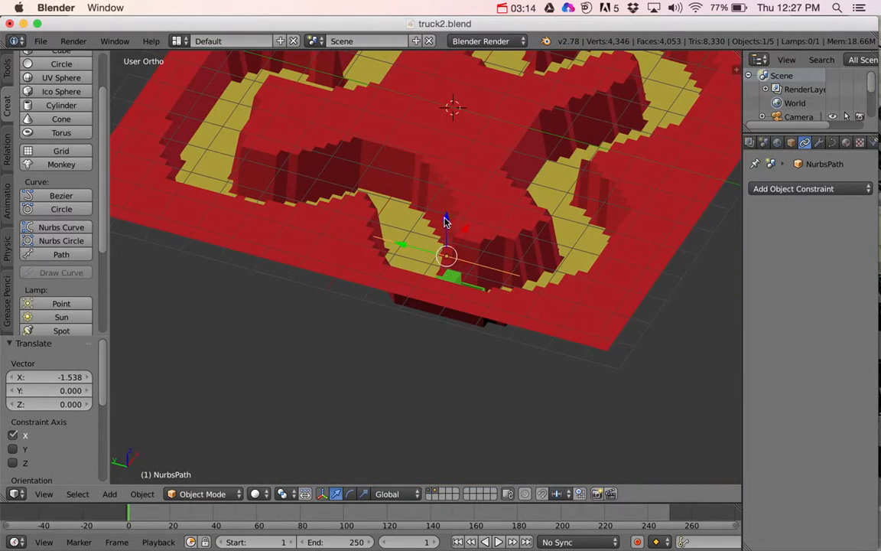
{"action": "key", "text": "g"}
{"action": "key", "text": "z"}
{"action": "left_click", "coordinate": [442, 205]}
{"action": "middle_click_drag", "start_coordinate": [457, 237], "coordinate": [489, 265]}
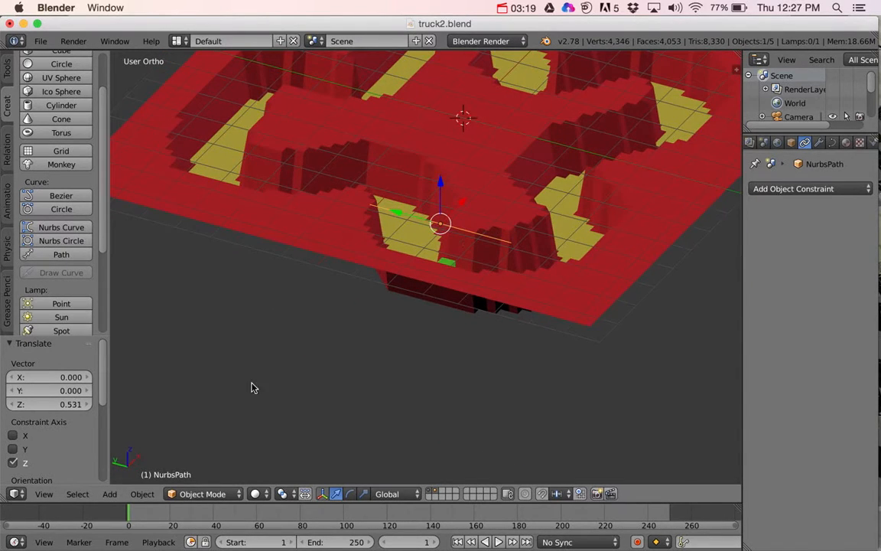
{"action": "left_click", "coordinate": [48, 499]}
{"action": "left_click", "coordinate": [91, 430]}
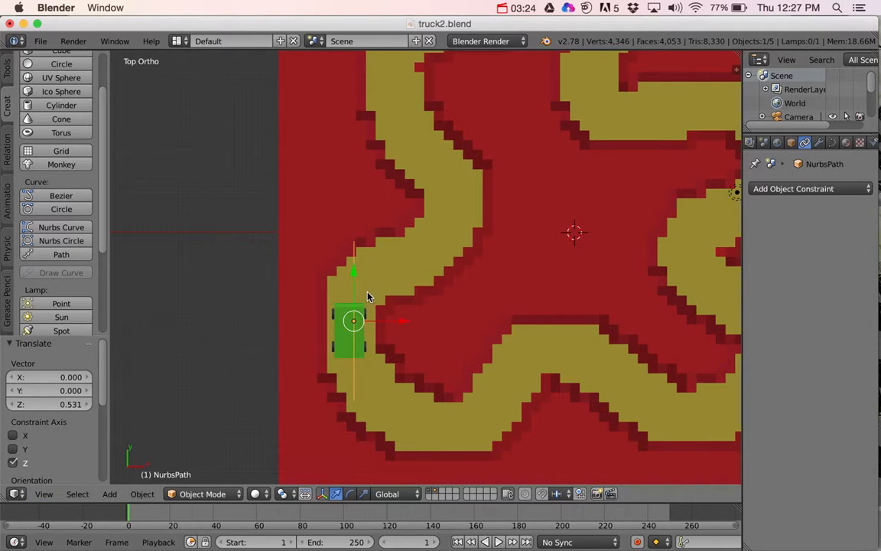
Step: In Edit Mode, rotate all of the path's control points 180° to reverse its direction
{"action": "key", "text": "Tab"}
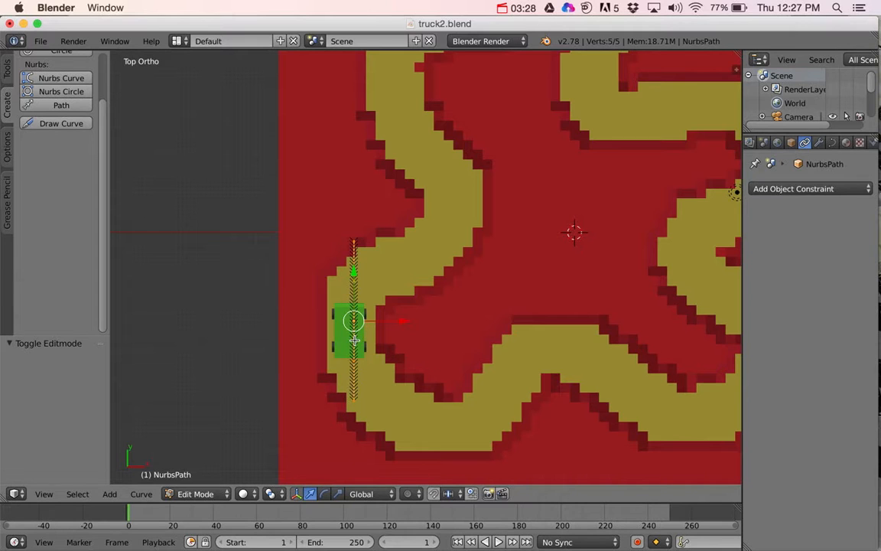
{"action": "scroll", "coordinate": [432, 332], "scroll_direction": "up", "scroll_amount": 4}
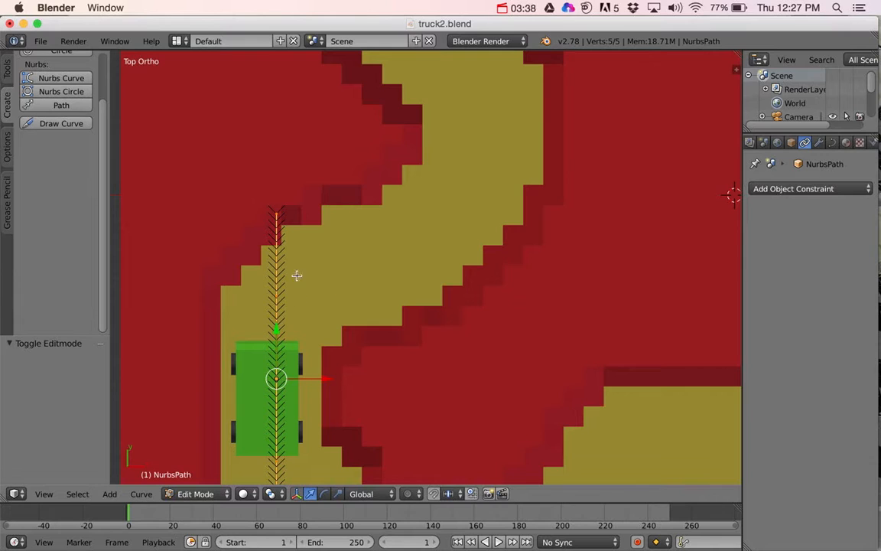
{"action": "key", "text": "Tab"}
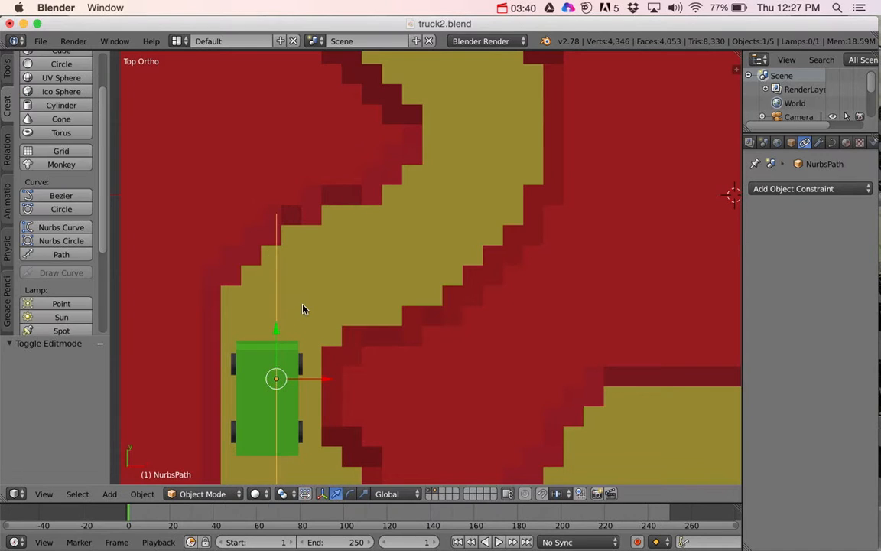
{"action": "key", "text": "Tab"}
{"action": "key", "text": "a"}
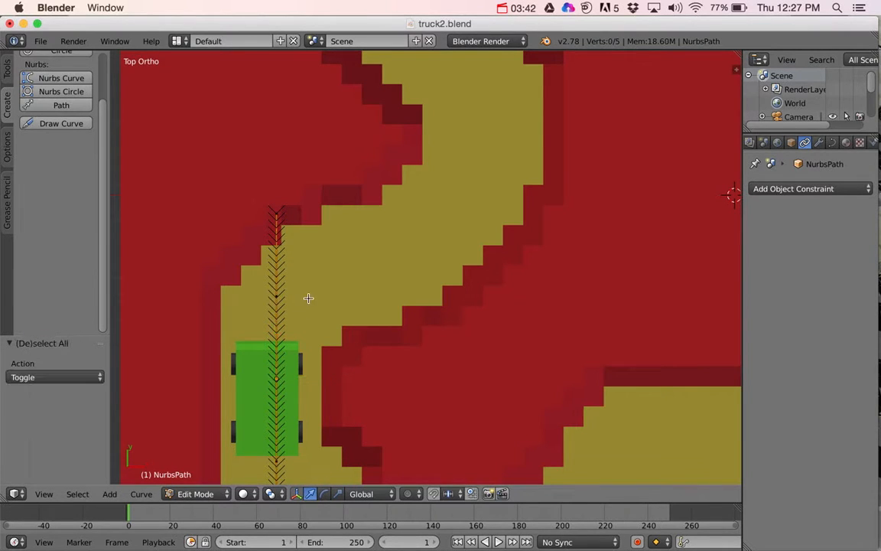
{"action": "key", "text": "a"}
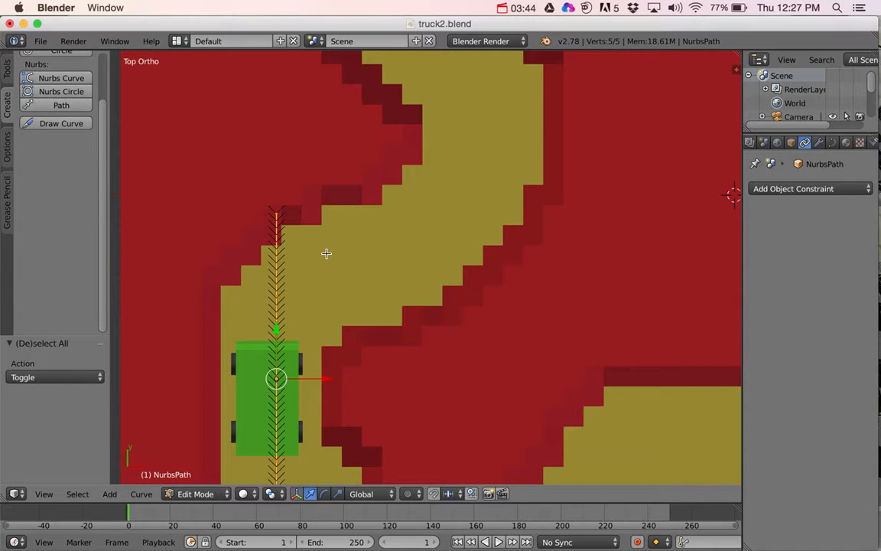
{"action": "type", "text": "r"}
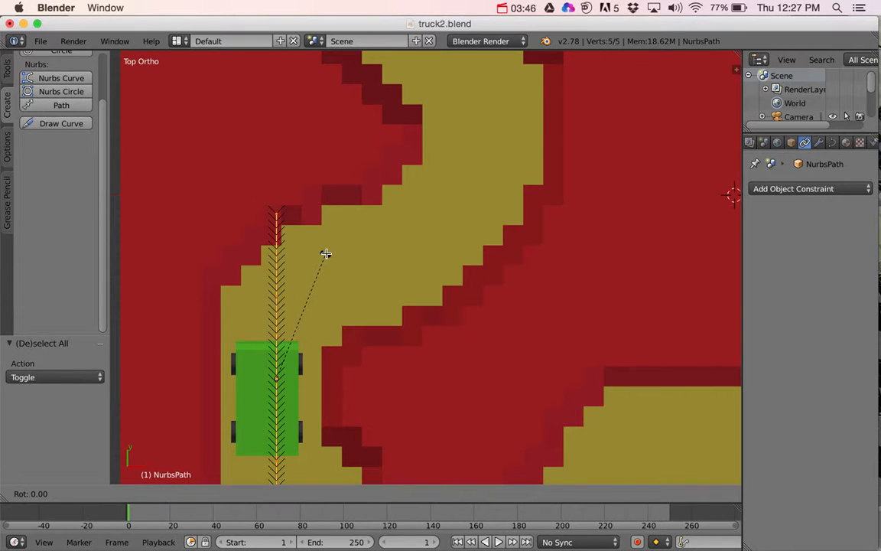
{"action": "type", "text": "180"}
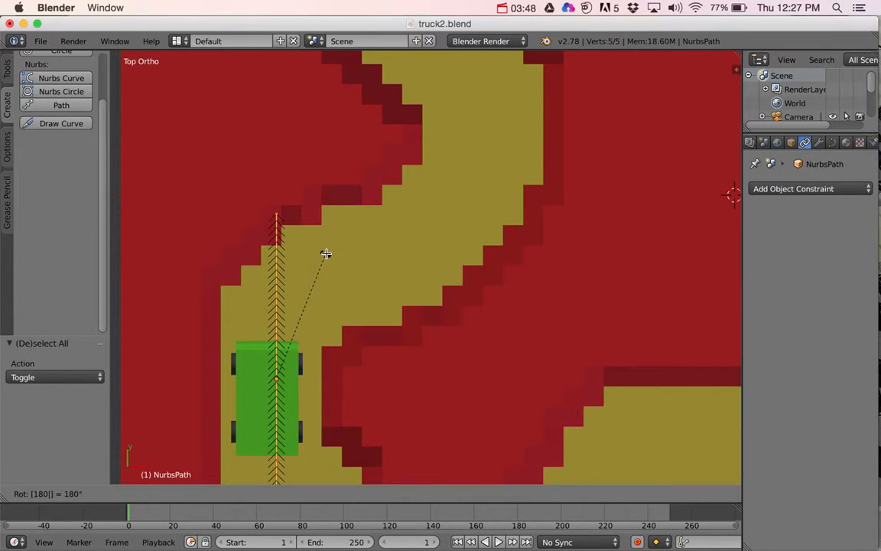
{"action": "key", "text": "Return"}
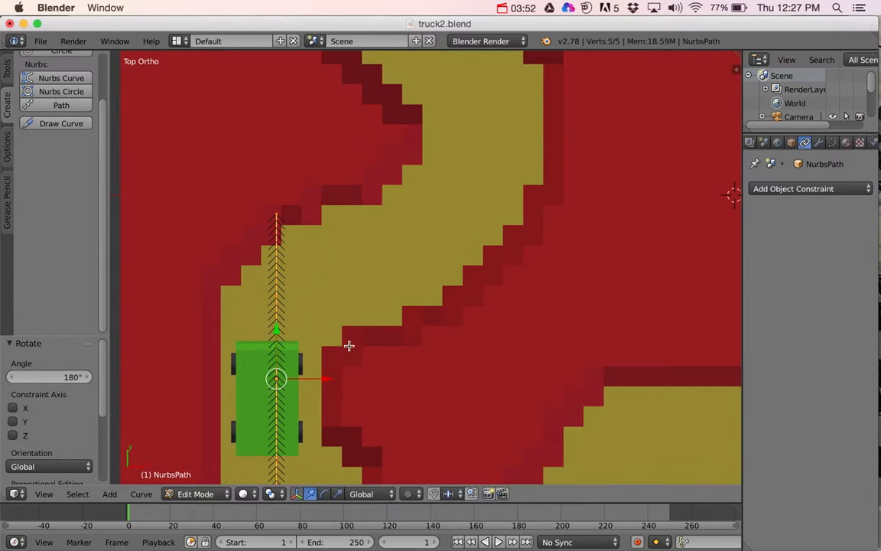
Step: Bend the path's upper end into the curve, moving its end point about 2.17 units along X and the adjacent point about 0.88
{"action": "scroll", "coordinate": [349, 350], "scroll_direction": "down", "scroll_amount": 2}
{"action": "scroll", "coordinate": [349, 351], "scroll_direction": "down", "scroll_amount": 1}
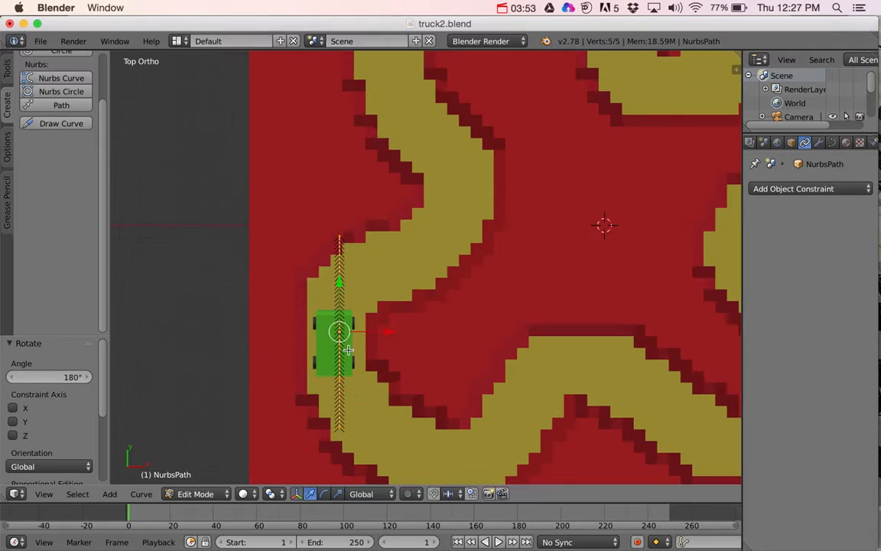
{"action": "right_click", "coordinate": [340, 237]}
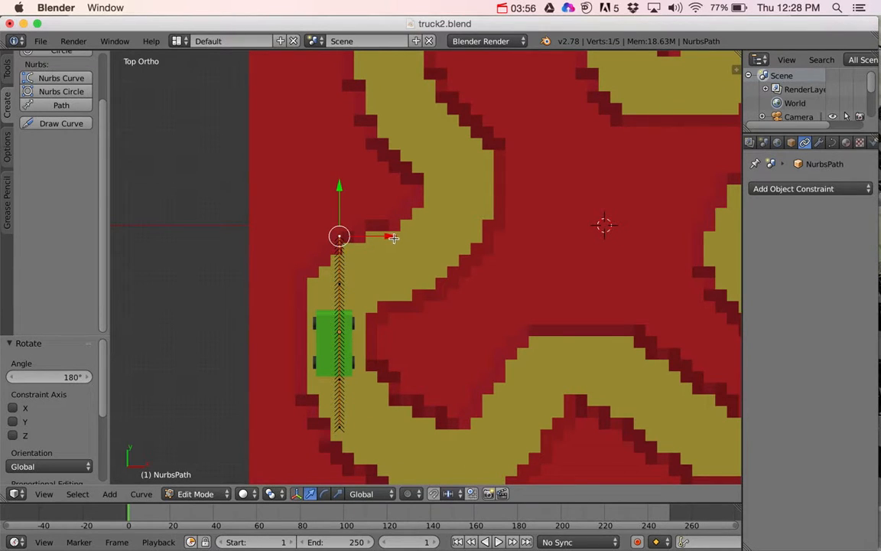
{"action": "left_click_drag", "start_coordinate": [393, 238], "coordinate": [495, 238]}
{"action": "right_click", "coordinate": [338, 285]}
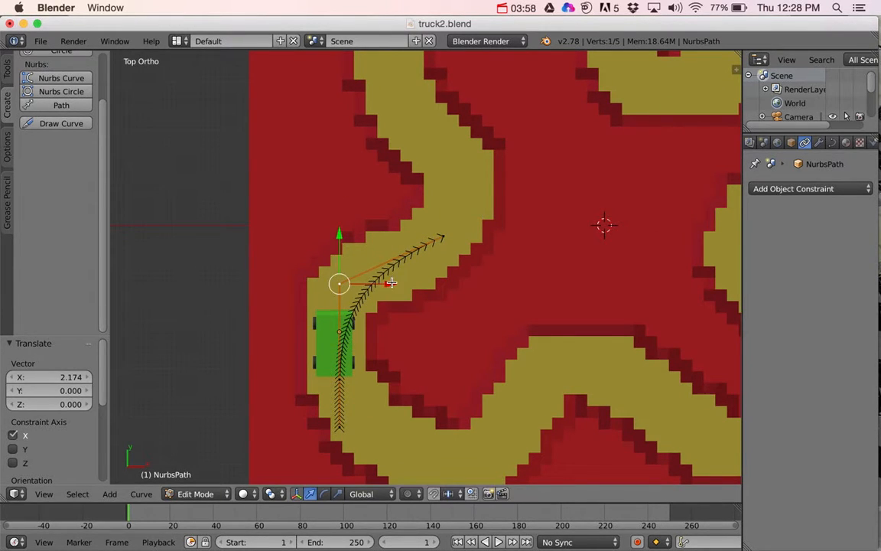
{"action": "left_click_drag", "start_coordinate": [385, 285], "coordinate": [428, 285]}
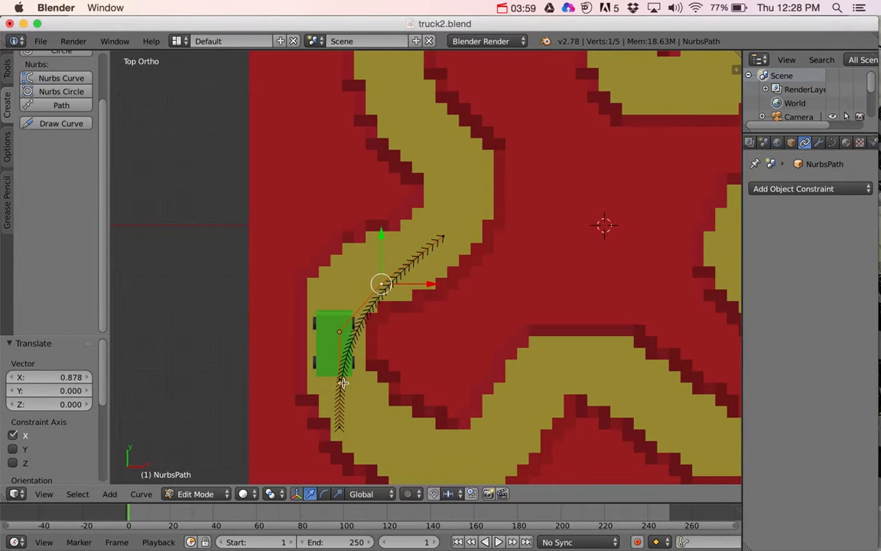
Step: Move the path's lower end point about 0.09 units along X and 1.07 along Y, and its adjacent point about 1.47 along Y
{"action": "right_click", "coordinate": [339, 426]}
{"action": "left_click_drag", "start_coordinate": [387, 428], "coordinate": [391, 429]}
{"action": "right_click", "coordinate": [342, 378]}
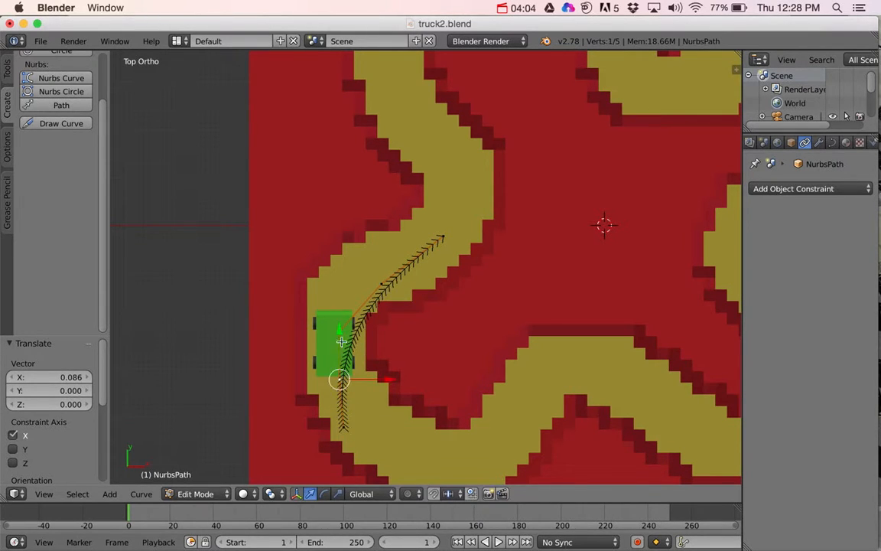
{"action": "left_click_drag", "start_coordinate": [339, 328], "coordinate": [339, 259]}
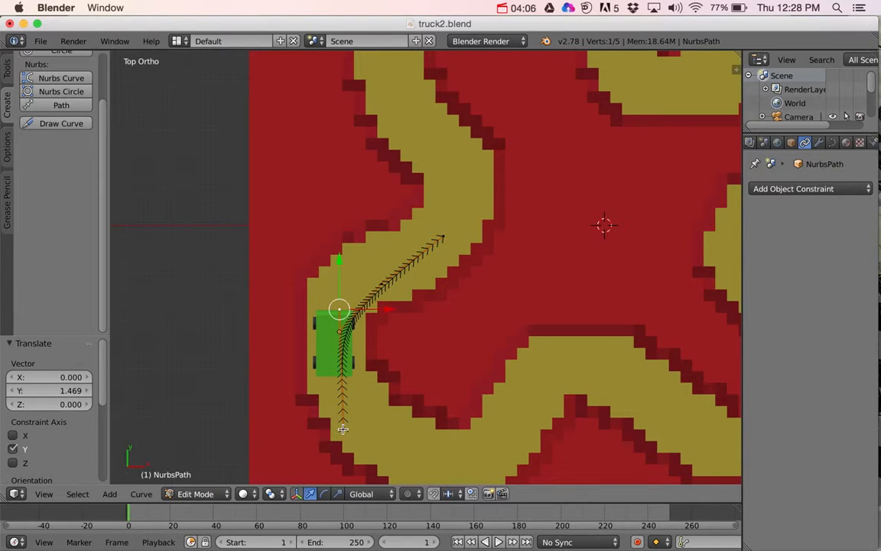
{"action": "right_click", "coordinate": [342, 429]}
{"action": "left_click_drag", "start_coordinate": [346, 376], "coordinate": [346, 326]}
Step: Move the path's upper end point about 0.53 units along X and 1.08 along Y, and its adjacent point about 0.82 and 0.86
{"action": "right_click", "coordinate": [443, 237]}
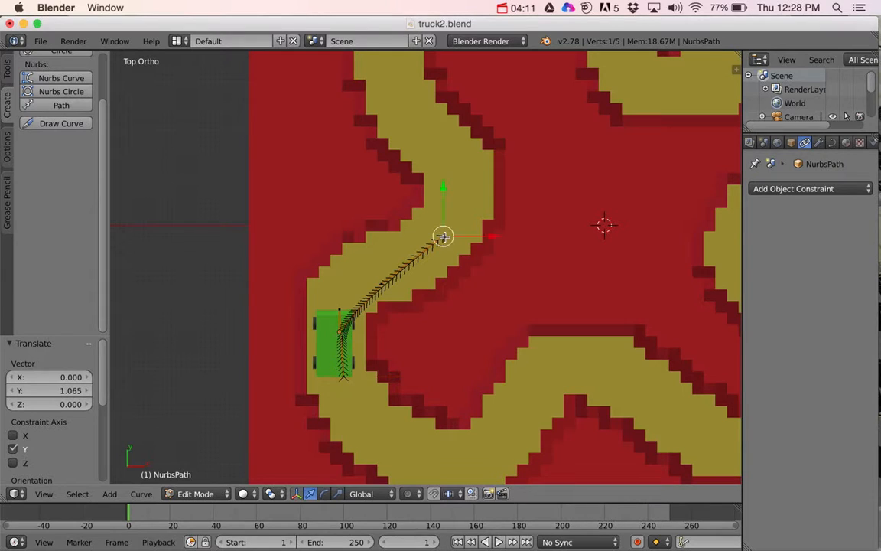
{"action": "left_click_drag", "start_coordinate": [449, 198], "coordinate": [445, 153]}
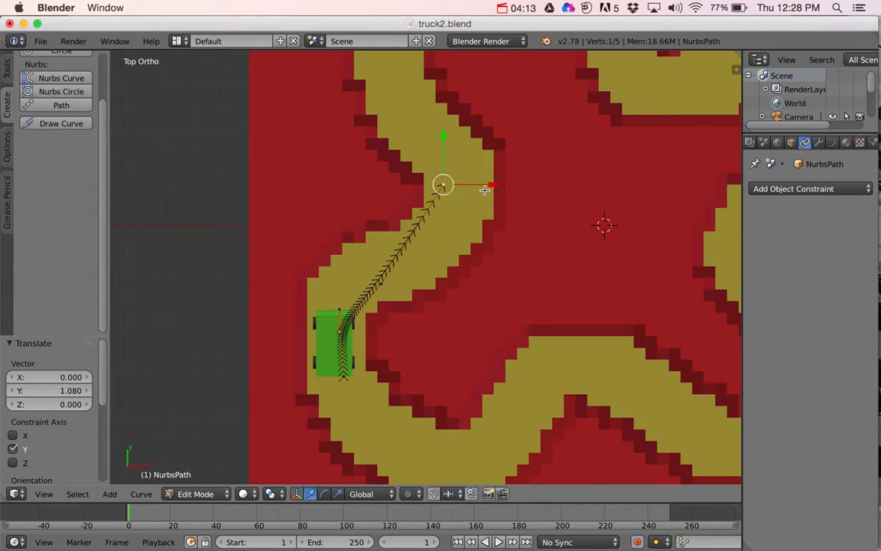
{"action": "left_click_drag", "start_coordinate": [484, 189], "coordinate": [516, 185]}
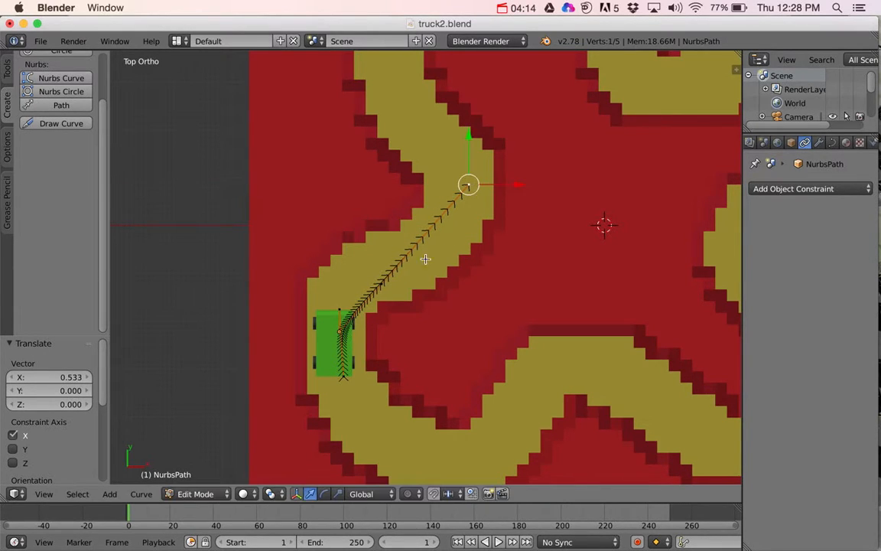
{"action": "right_click", "coordinate": [382, 284]}
{"action": "key", "text": "g"}
{"action": "left_click", "coordinate": [450, 233]}
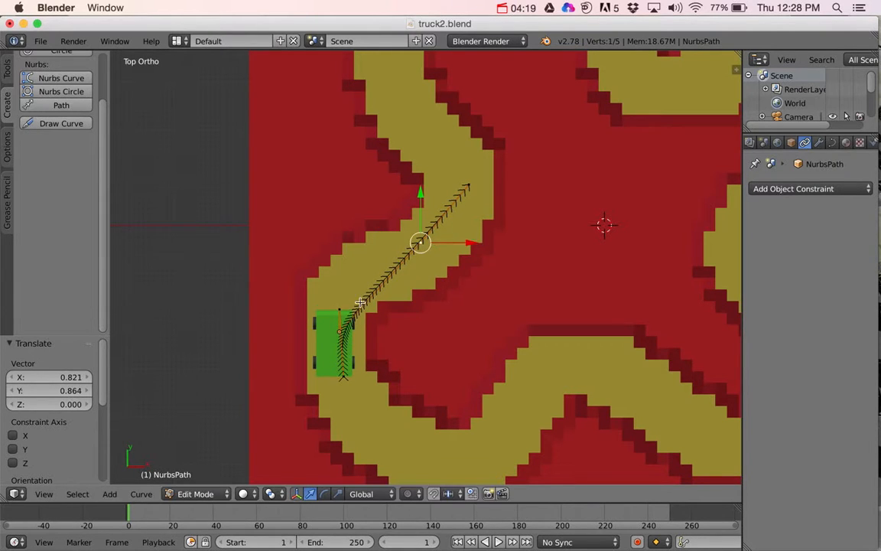
Step: Move the control point at the truck's front about -0.29 units in X and -0.98 in Y, and the lower end point about 0.29 and -0.63
{"action": "right_click", "coordinate": [351, 323]}
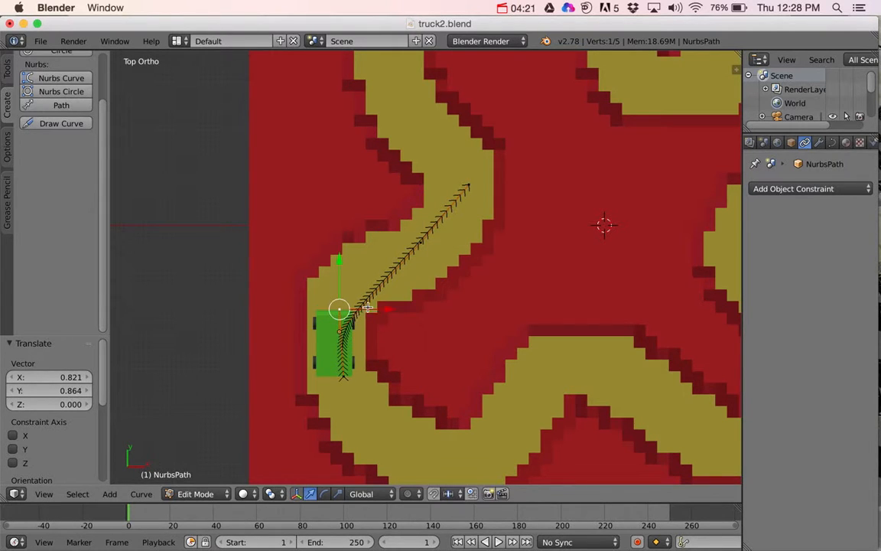
{"action": "key", "text": "g"}
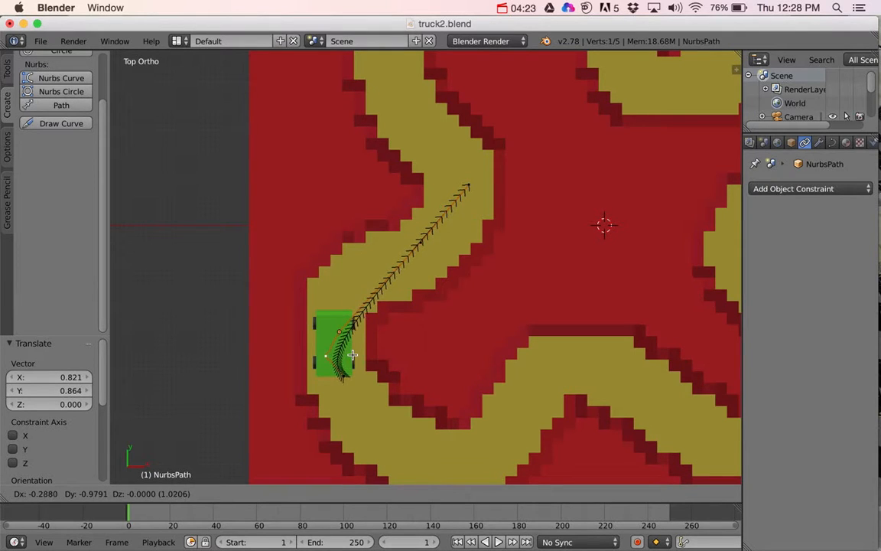
{"action": "left_click", "coordinate": [352, 355]}
{"action": "right_click", "coordinate": [347, 382]}
{"action": "key", "text": "g"}
{"action": "left_click", "coordinate": [359, 413]}
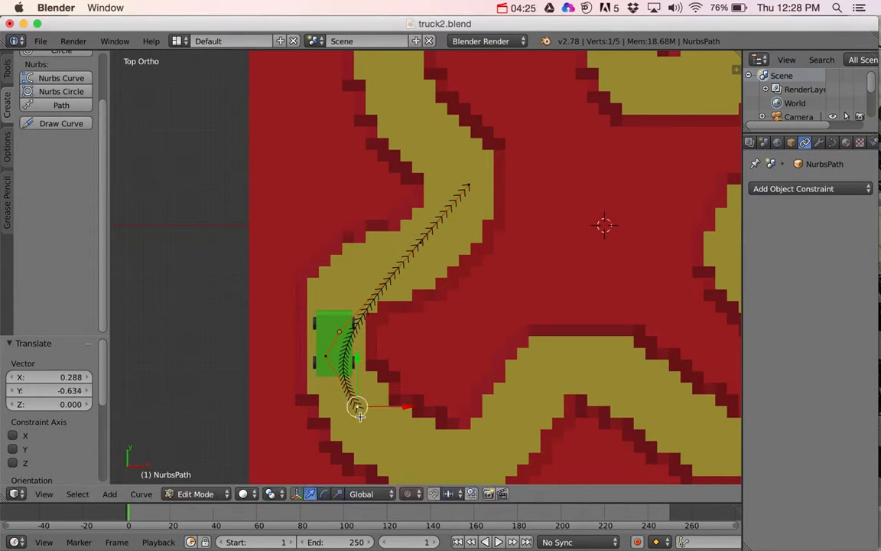
Step: Move the path's two control points at the truck about 0.17 units in X and 0.89 in Y, and about 0.71 and 1.35
{"action": "right_click", "coordinate": [324, 355]}
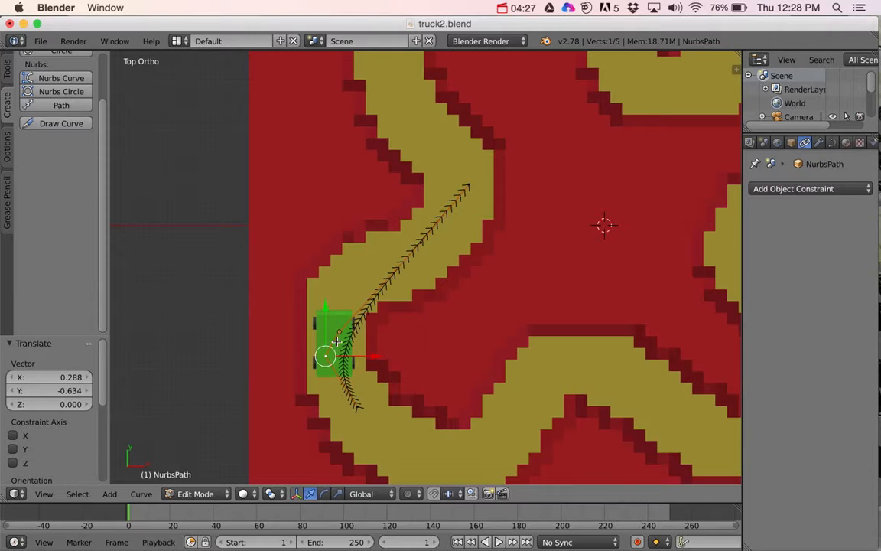
{"action": "key", "text": "g"}
{"action": "left_click", "coordinate": [345, 296]}
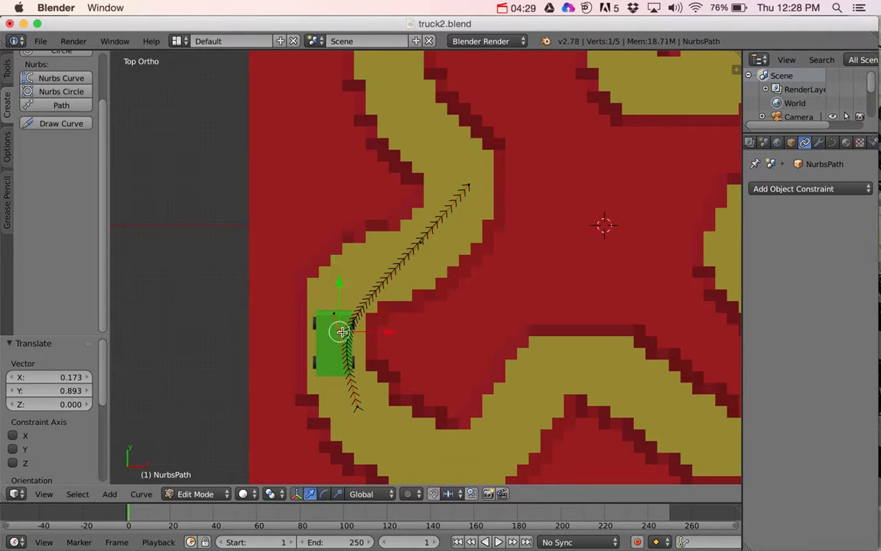
{"action": "key", "text": "g"}
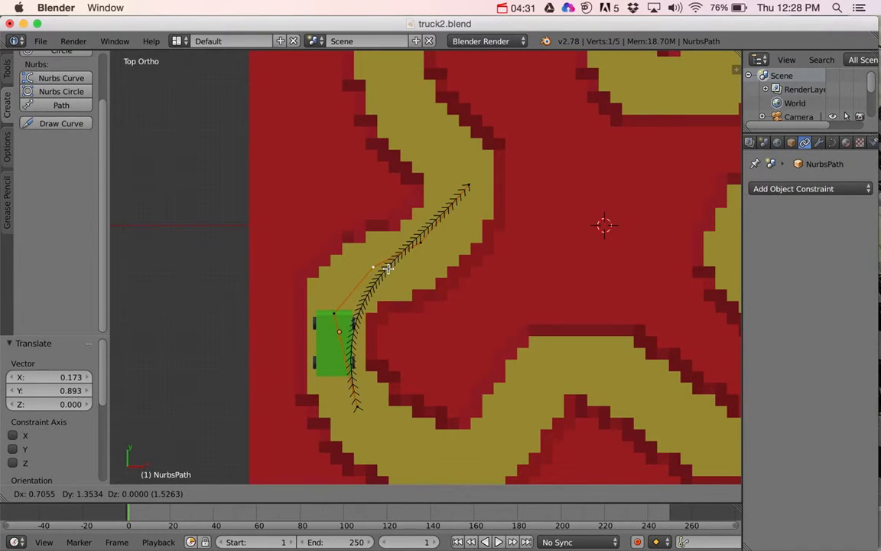
{"action": "left_click", "coordinate": [388, 267]}
Step: Move the point before the path's upper end about 0.49 units in X and 0.79 in Y, and the upper end point about 0.23 and 0.49
{"action": "right_click", "coordinate": [421, 243]}
{"action": "key", "text": "g"}
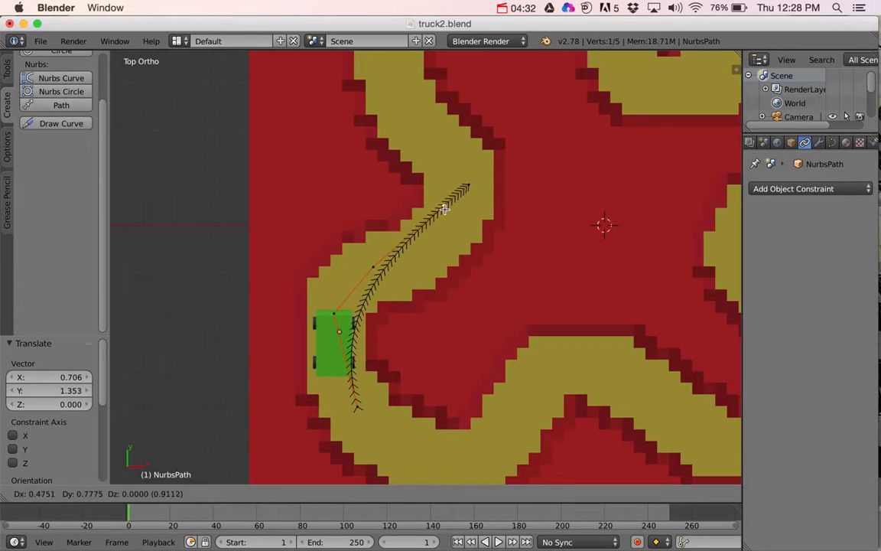
{"action": "left_click", "coordinate": [445, 206]}
{"action": "right_click", "coordinate": [476, 186]}
{"action": "key", "text": "g"}
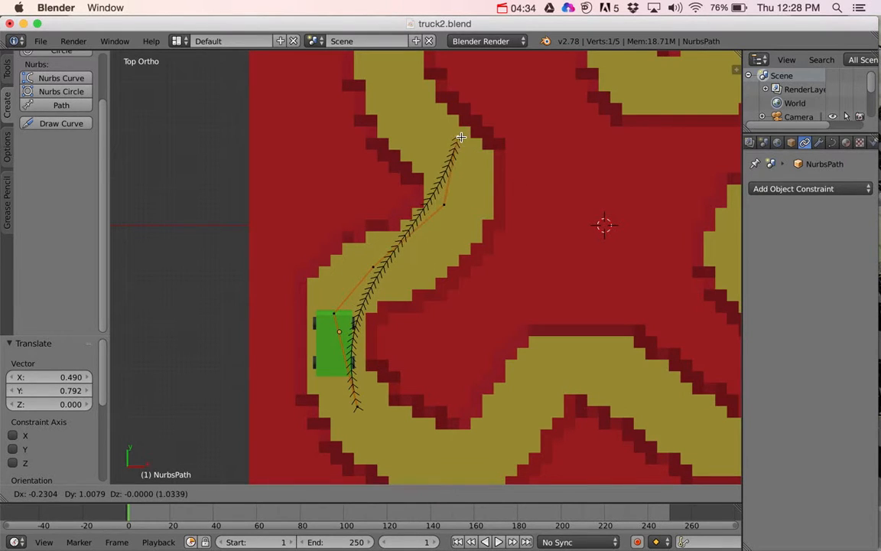
{"action": "left_click", "coordinate": [482, 161]}
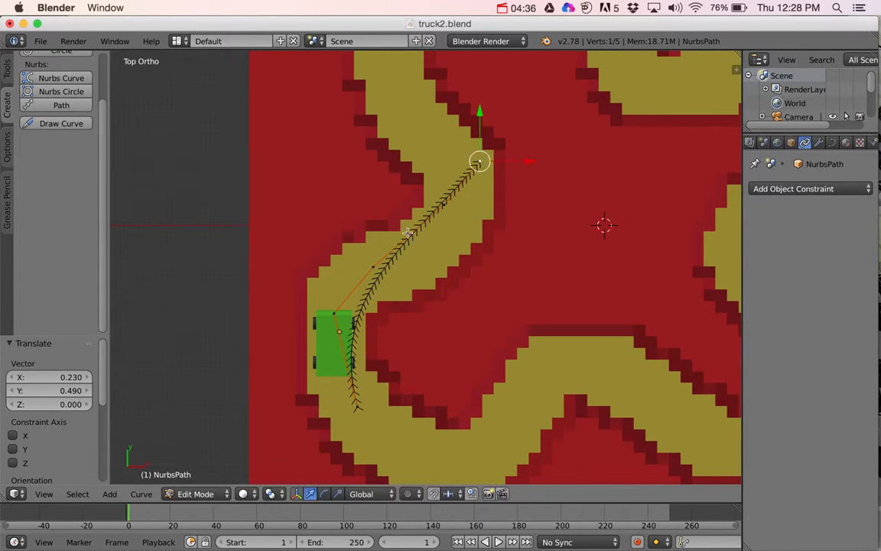
Step: Move the path's lower end point about -0.26 units along X and about 0.39 units along Y
{"action": "right_click", "coordinate": [359, 406]}
{"action": "key", "text": "g"}
{"action": "key", "text": "x"}
{"action": "left_click", "coordinate": [342, 406]}
{"action": "key", "text": "g"}
{"action": "key", "text": "y"}
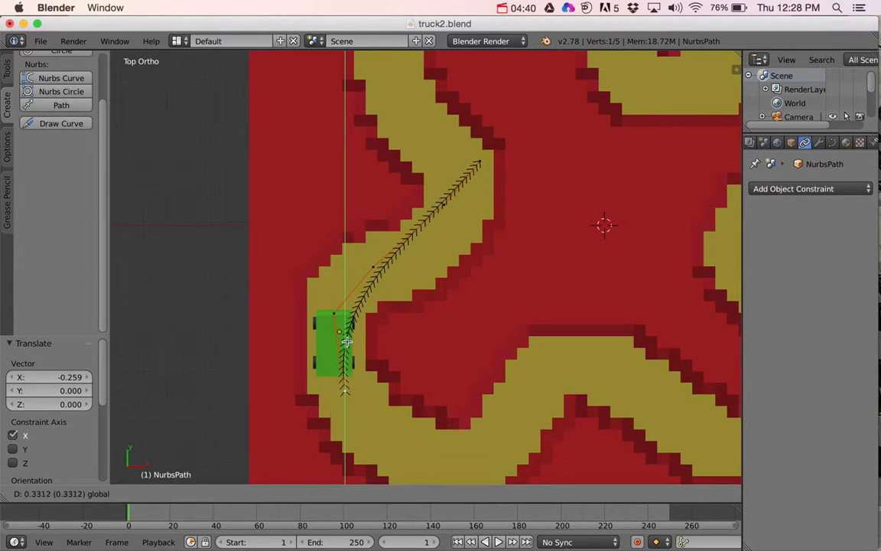
{"action": "left_click", "coordinate": [347, 342]}
Step: Extrude two points from the path's upper end along the track, about -1.44 in X and 1.12 in Y, and about -0.65 and 1.61
{"action": "right_click", "coordinate": [481, 163]}
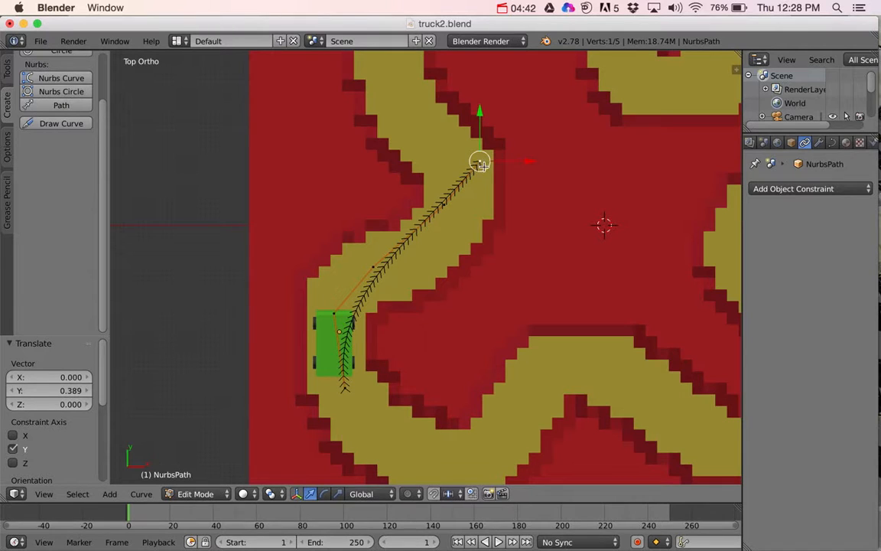
{"action": "key", "text": "e"}
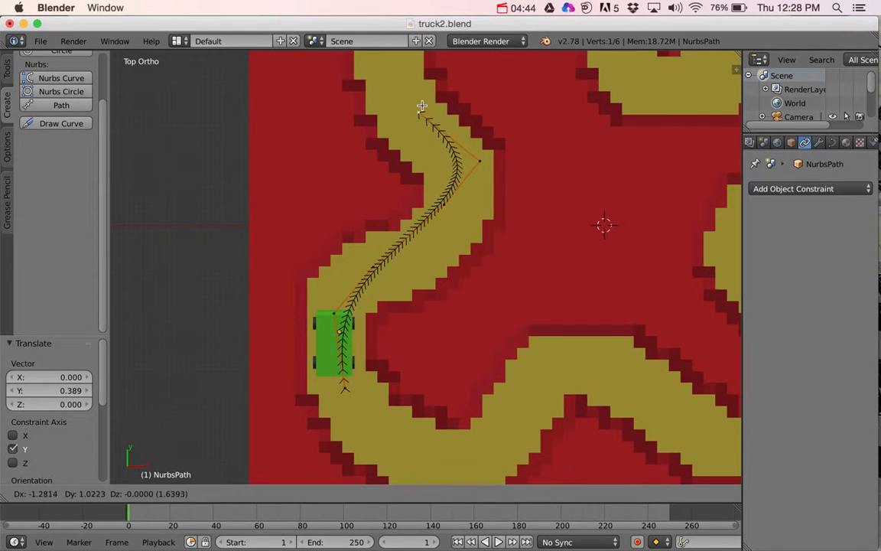
{"action": "left_click", "coordinate": [414, 101]}
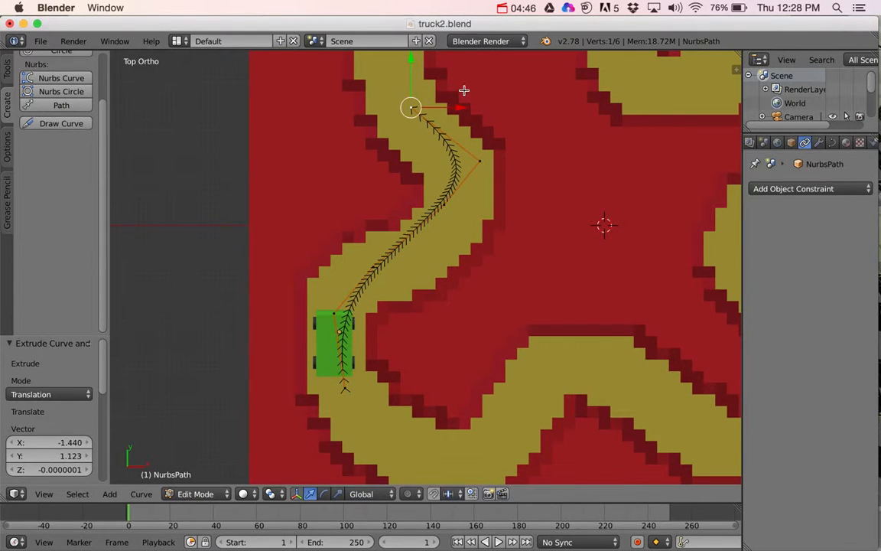
{"action": "middle_click_drag", "start_coordinate": [464, 90], "coordinate": [474, 241], "text": "shift"}
{"action": "key", "text": "e"}
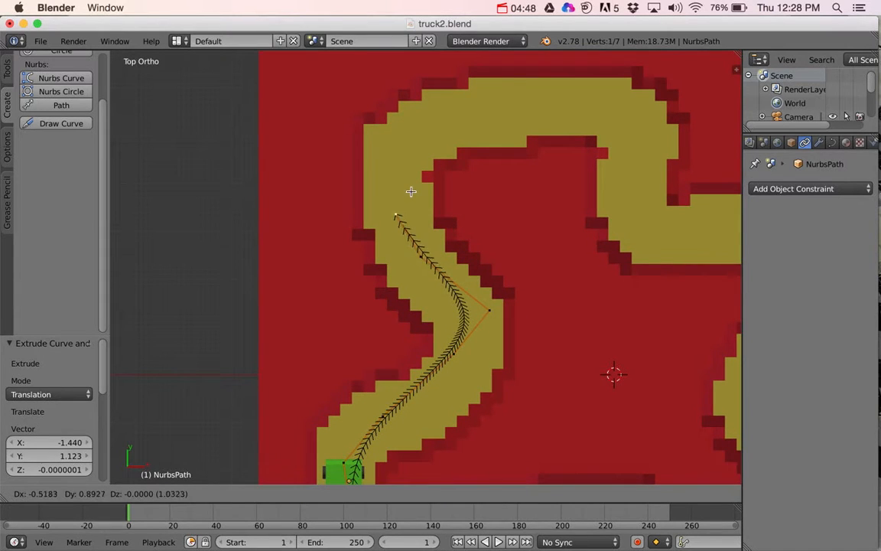
{"action": "left_click", "coordinate": [407, 165]}
Step: Extrude three points around the track's upper bend and straight, the first about 0.58 in X and 0.94 in Y, the last about 2.33 and -0.20
{"action": "key", "text": "e"}
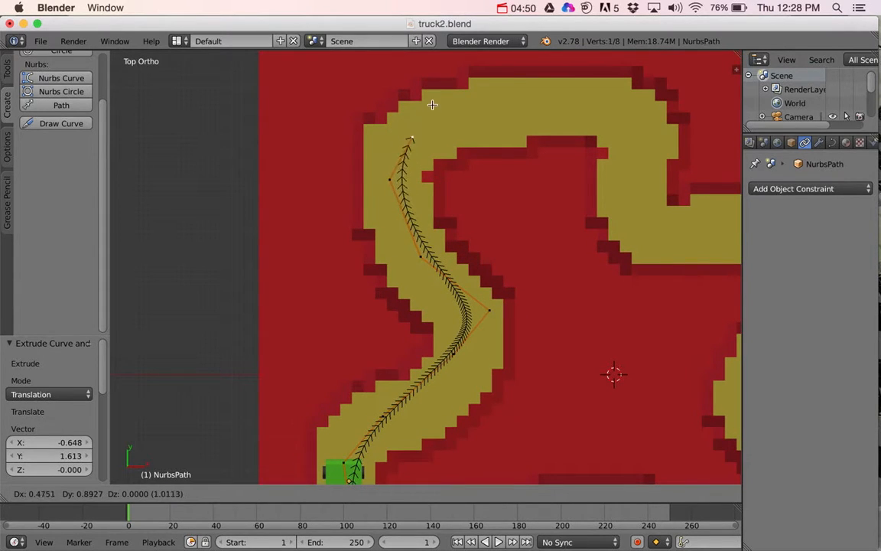
{"action": "left_click", "coordinate": [437, 102]}
{"action": "key", "text": "e"}
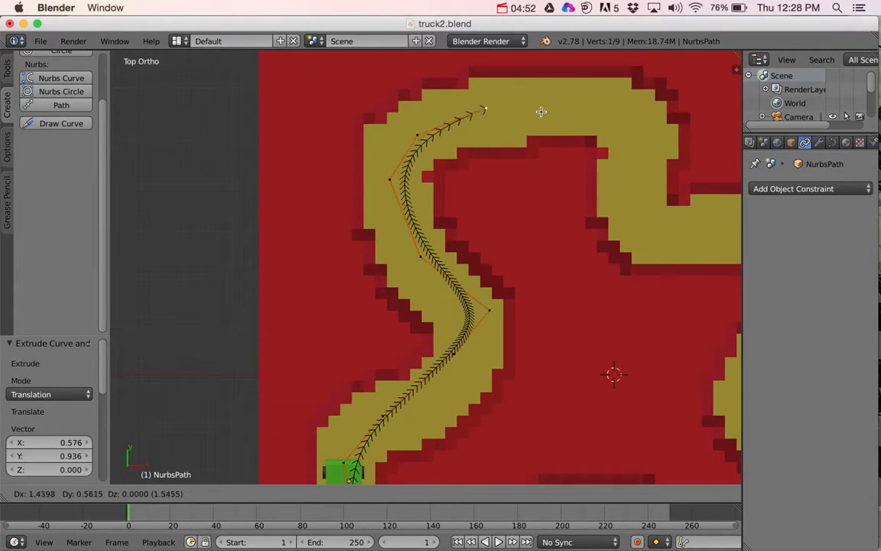
{"action": "left_click", "coordinate": [551, 109]}
{"action": "key", "text": "e"}
{"action": "left_click", "coordinate": [673, 118]}
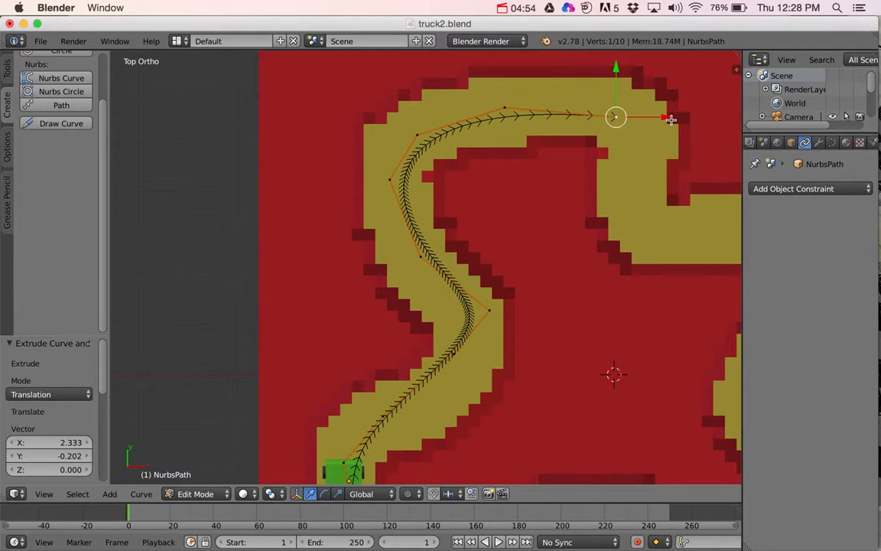
Step: Extrude two points down the bend after the upper straight, about 0.48 in X and -1.53 in Y, and about 0.94 and -1.02
{"action": "key", "text": "e"}
{"action": "left_click", "coordinate": [674, 220]}
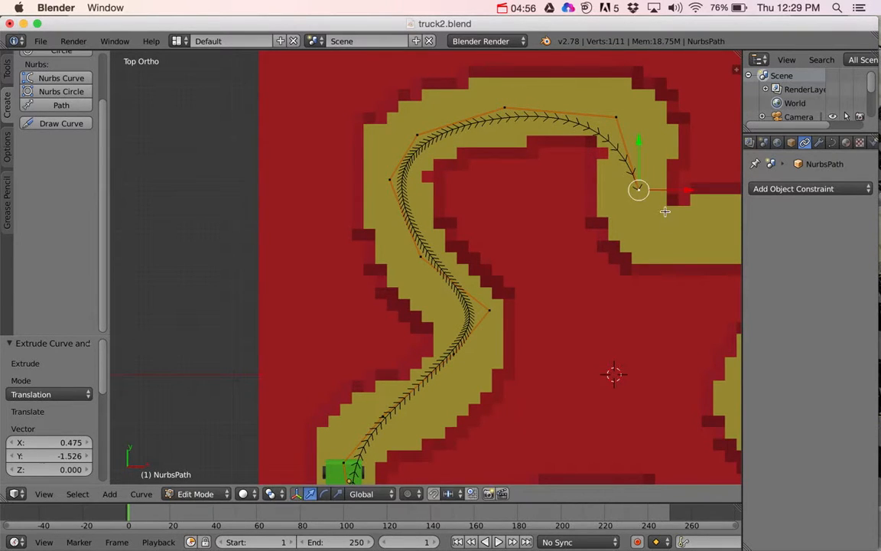
{"action": "key", "text": "e"}
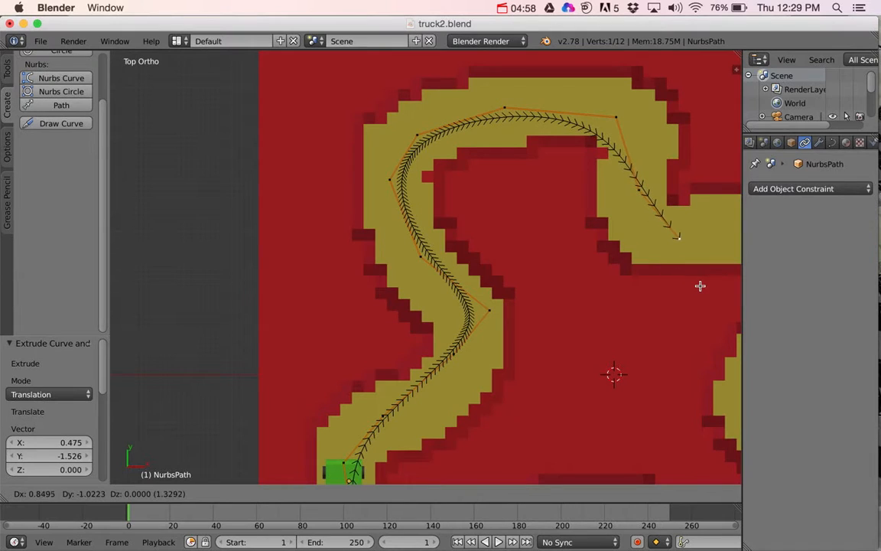
{"action": "left_click", "coordinate": [704, 285]}
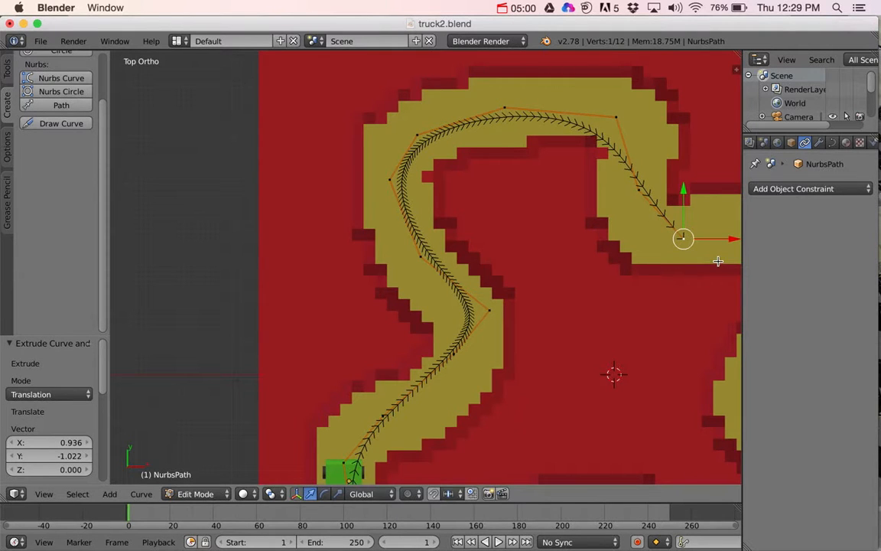
Step: Extrude three points along the second straight and round its bend, the first about 2.02 in X and 0.32 in Y, the last about 0.45 and -1.31
{"action": "middle_click_drag", "start_coordinate": [722, 250], "coordinate": [461, 250], "text": "shift"}
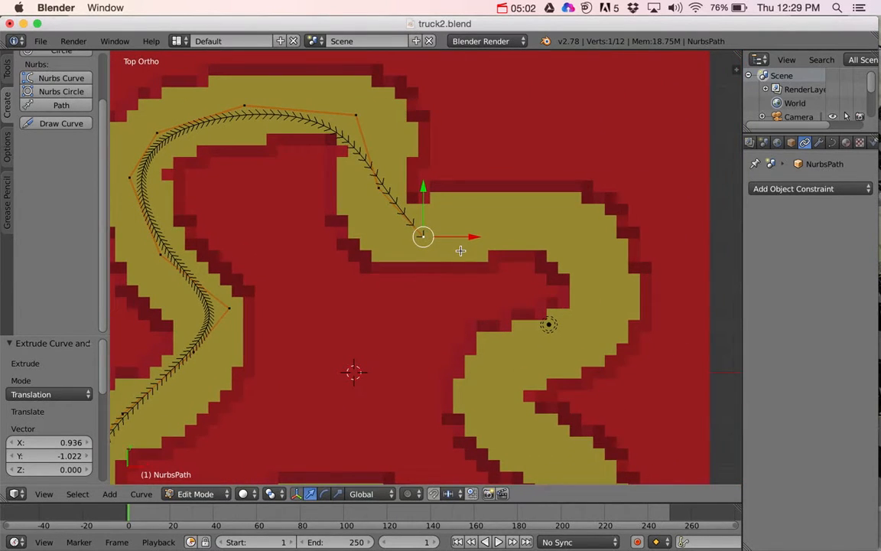
{"action": "key", "text": "e"}
{"action": "left_click", "coordinate": [553, 237]}
{"action": "key", "text": "e"}
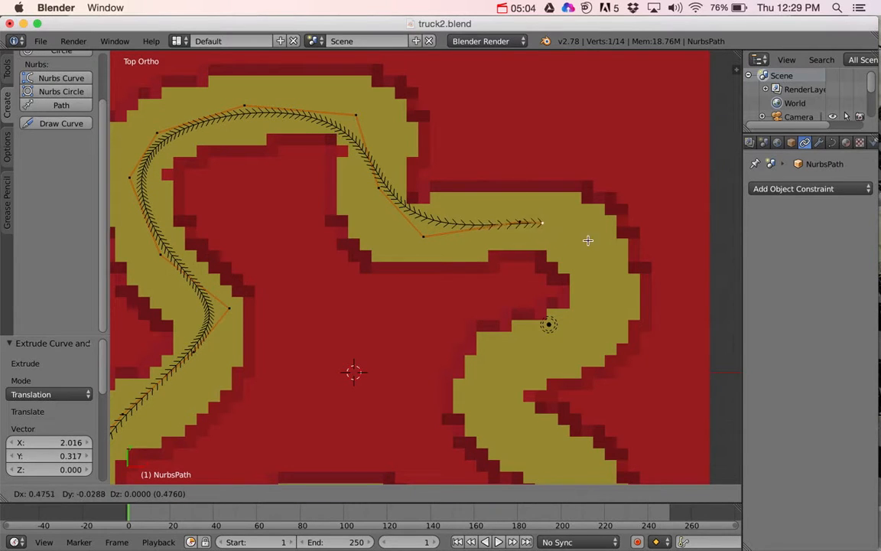
{"action": "left_click", "coordinate": [623, 253]}
{"action": "key", "text": "e"}
{"action": "left_click", "coordinate": [642, 323]}
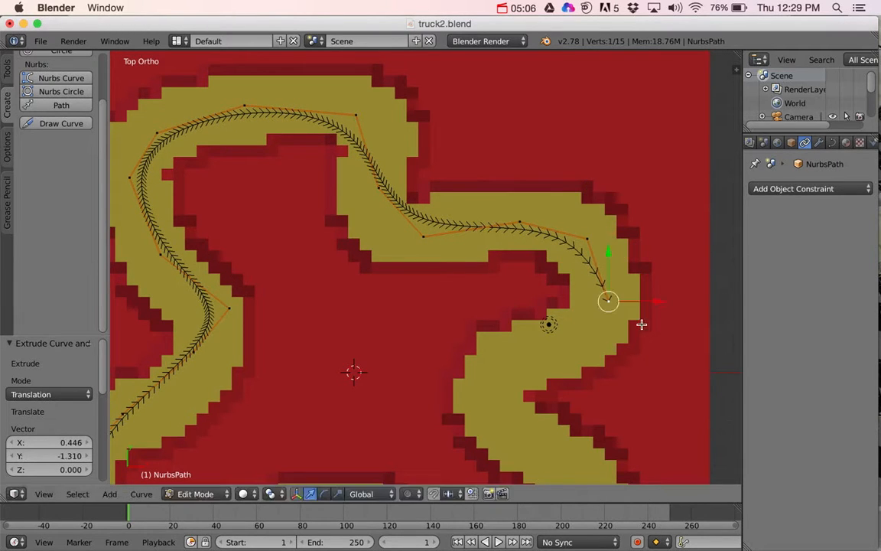
Step: Extrude two points back inward past the lamp, about -1.08 units in X and -1.05 in Y, and about -1.24 and -0.49
{"action": "key", "text": "e"}
{"action": "left_click", "coordinate": [574, 390]}
{"action": "key", "text": "e"}
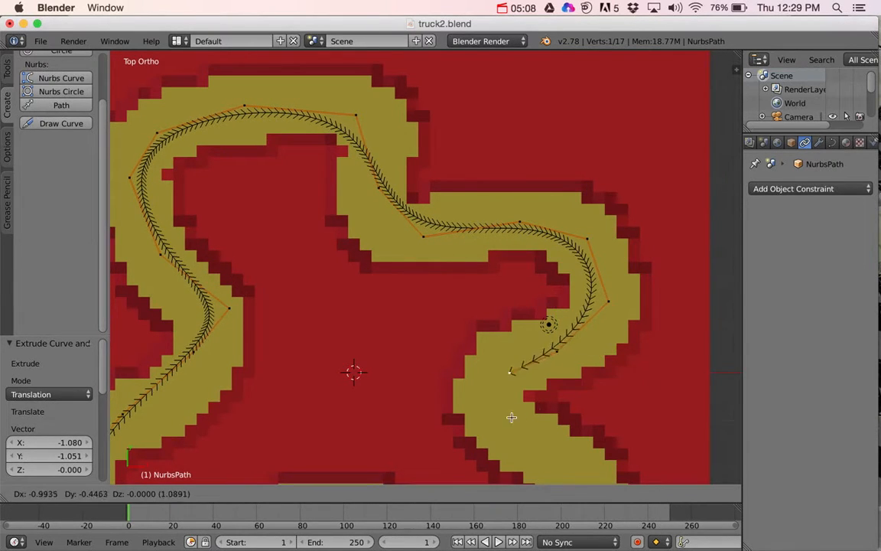
{"action": "left_click", "coordinate": [503, 419]}
Step: Extrude three points down the inner bend and diagonal, about -0.22 in X and -0.76 in Y, 1.54 and -1.28, and 0.71 and -0.72
{"action": "middle_click_drag", "start_coordinate": [545, 411], "coordinate": [488, 264], "text": "shift"}
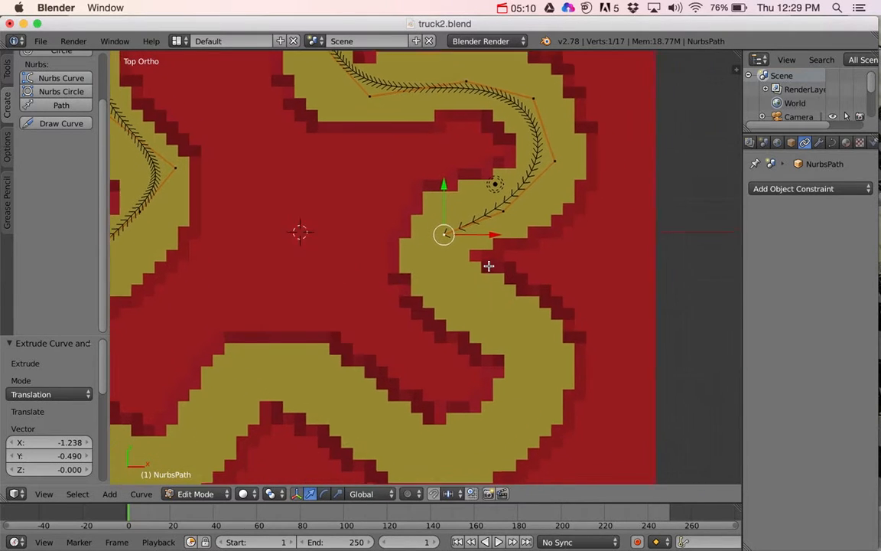
{"action": "key", "text": "e"}
{"action": "left_click", "coordinate": [442, 296]}
{"action": "key", "text": "e"}
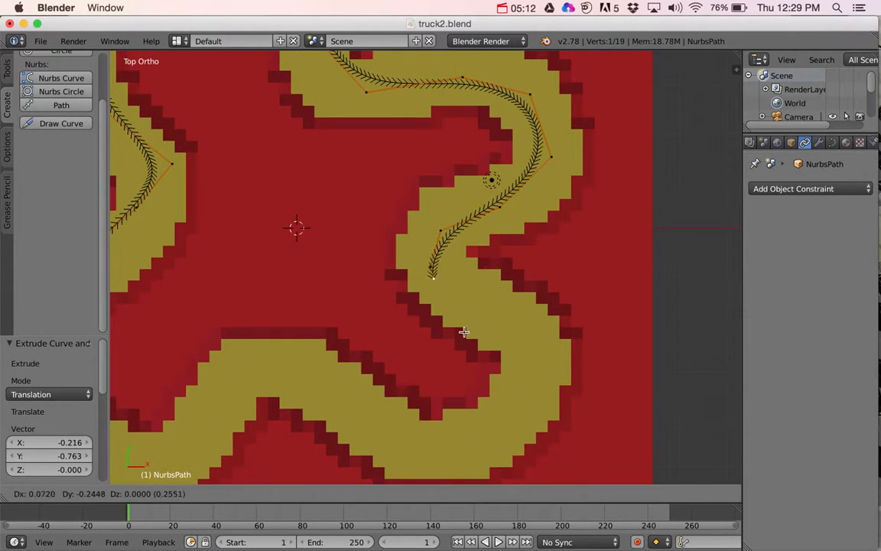
{"action": "left_click", "coordinate": [532, 376]}
{"action": "key", "text": "e"}
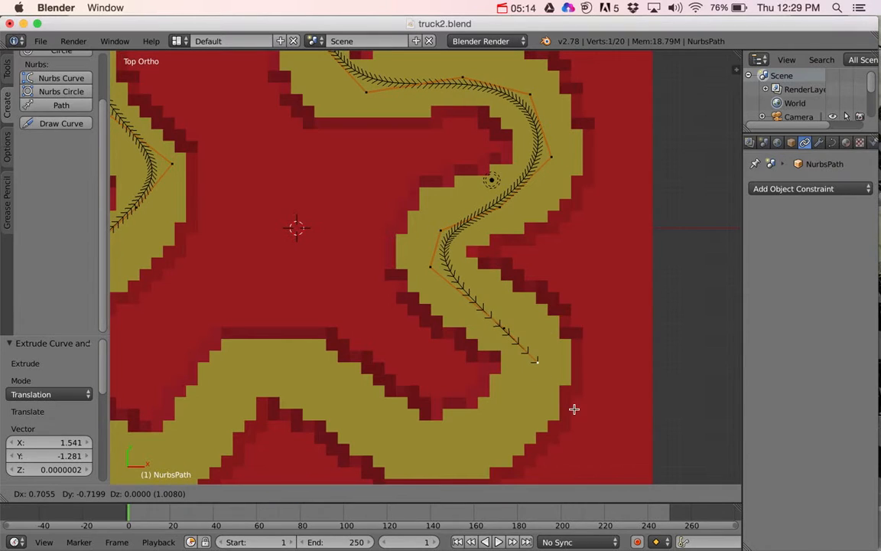
{"action": "left_click", "coordinate": [574, 409]}
Step: Extrude two more points round the track's lower-right bend, about -0.14 units in X and -0.91 in Y, and about -1.35 and -0.73
{"action": "key", "text": "Tab"}
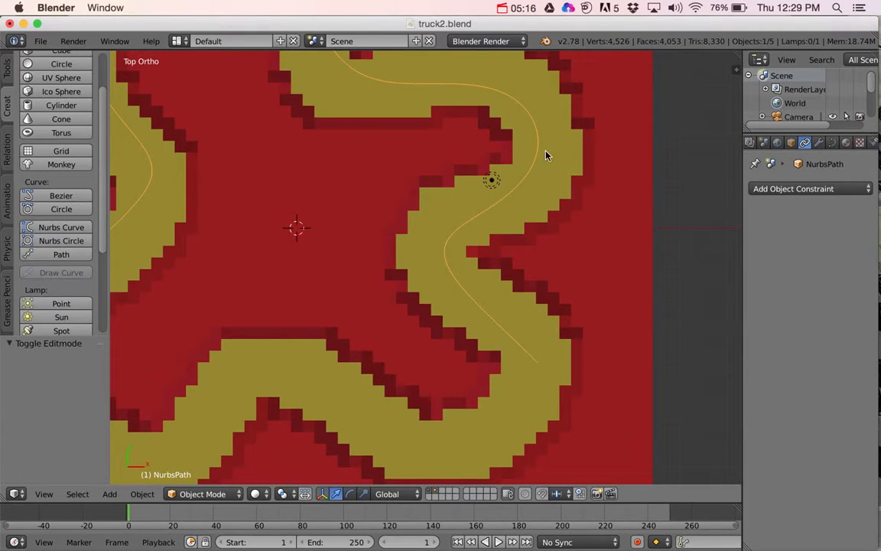
{"action": "key", "text": "Tab"}
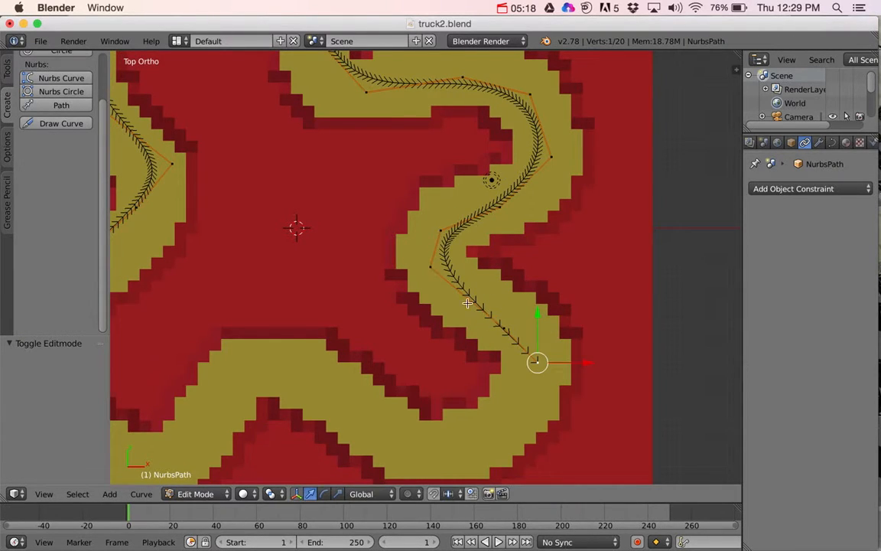
{"action": "key", "text": "e"}
{"action": "left_click", "coordinate": [545, 426]}
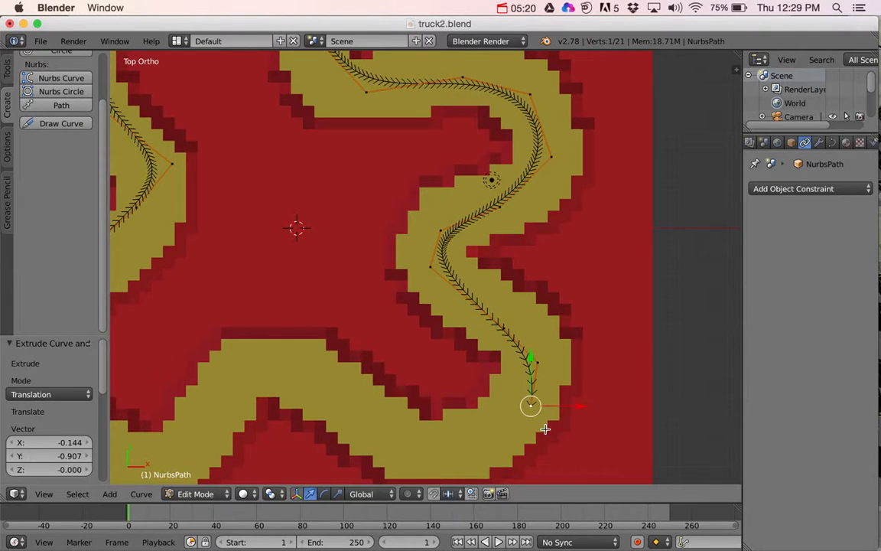
{"action": "key", "text": "e"}
{"action": "left_click", "coordinate": [460, 471]}
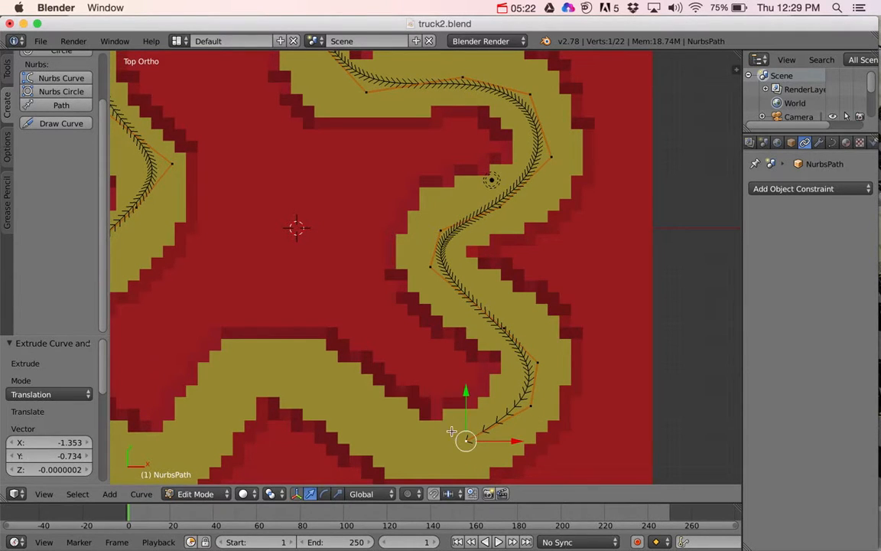
Step: Extrude one point along the bottom of the track and another up toward the middle hump, the second about -2.00 in X and 1.61 in Y
{"action": "middle_click_drag", "start_coordinate": [451, 432], "coordinate": [574, 347], "text": "shift"}
{"action": "key", "text": "e"}
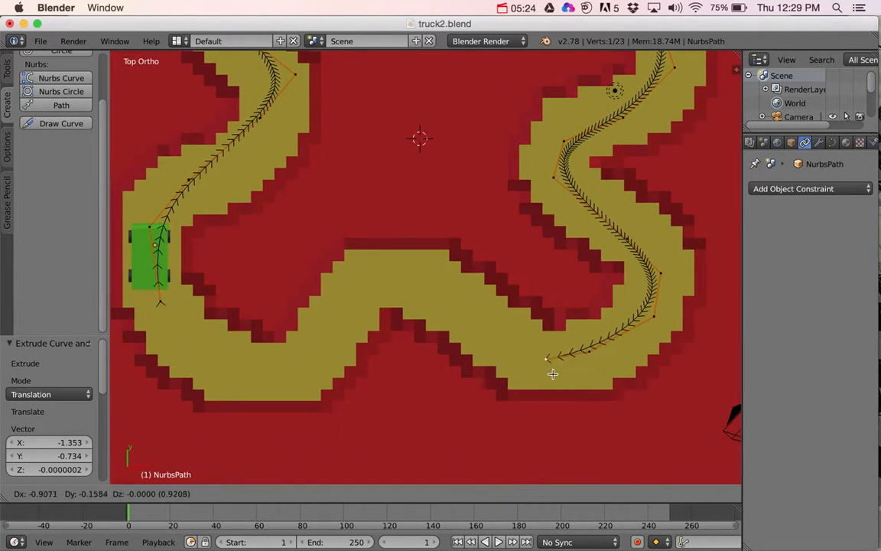
{"action": "left_click", "coordinate": [522, 364]}
{"action": "key", "text": "e"}
{"action": "left_click", "coordinate": [427, 285]}
Step: Extrude two points over the track's middle hump and down its far side, the second about -0.82 units in X and -1.45 in Y
{"action": "key", "text": "e"}
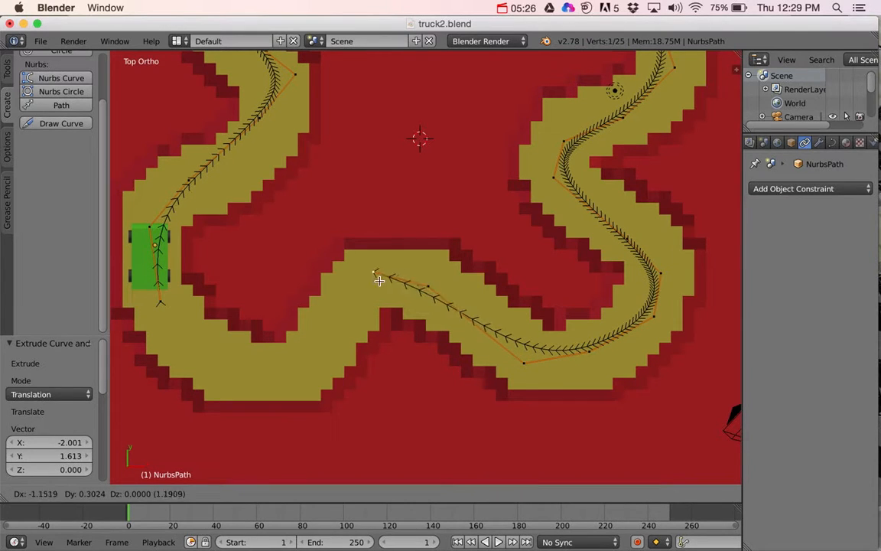
{"action": "left_click", "coordinate": [354, 275]}
{"action": "key", "text": "e"}
{"action": "left_click", "coordinate": [316, 345]}
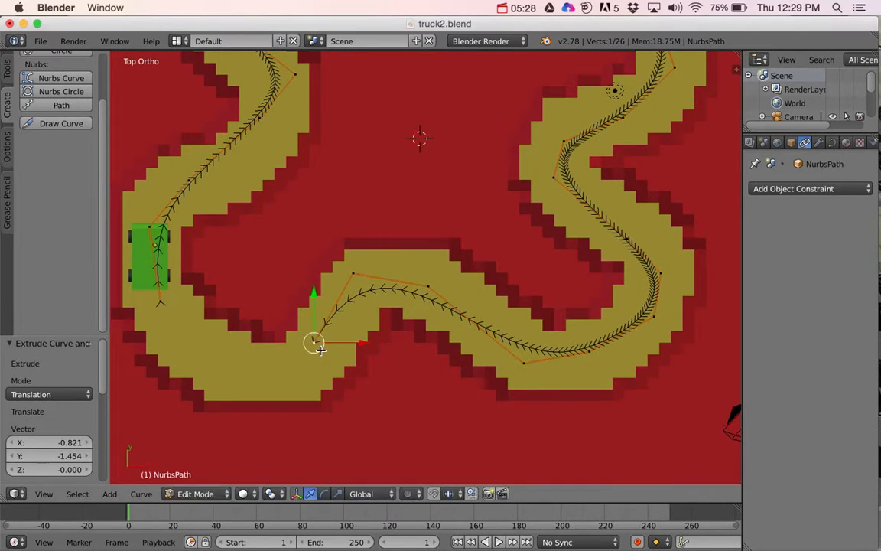
Step: Extrude three points round the lower-left bend to the truck, the last two about -1.22, 0.79 and -0.92, 1.30 in X and Y, and finish editing
{"action": "key", "text": "e"}
{"action": "left_click", "coordinate": [245, 380]}
{"action": "key", "text": "e"}
{"action": "left_click", "coordinate": [189, 345]}
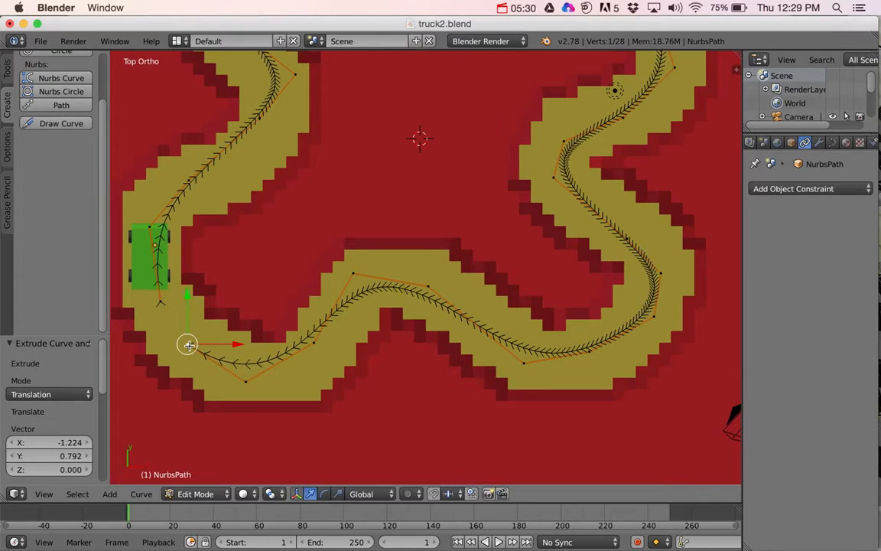
{"action": "key", "text": "e"}
{"action": "left_click", "coordinate": [144, 283]}
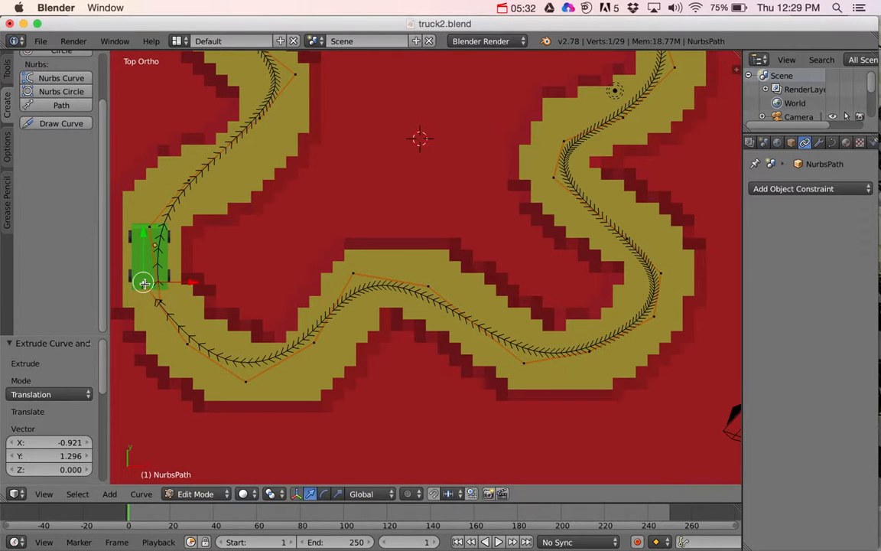
{"action": "key", "text": "Tab"}
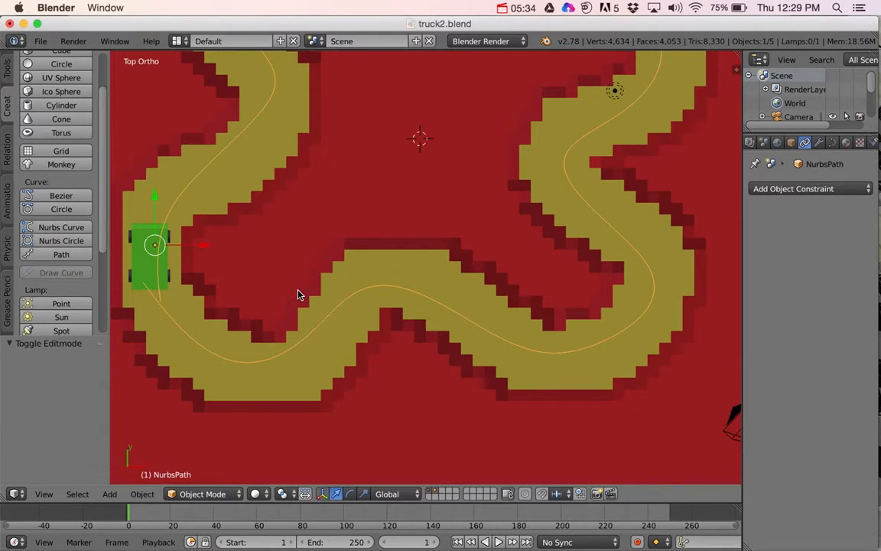
{"action": "middle_click_drag", "start_coordinate": [334, 305], "coordinate": [303, 271]}
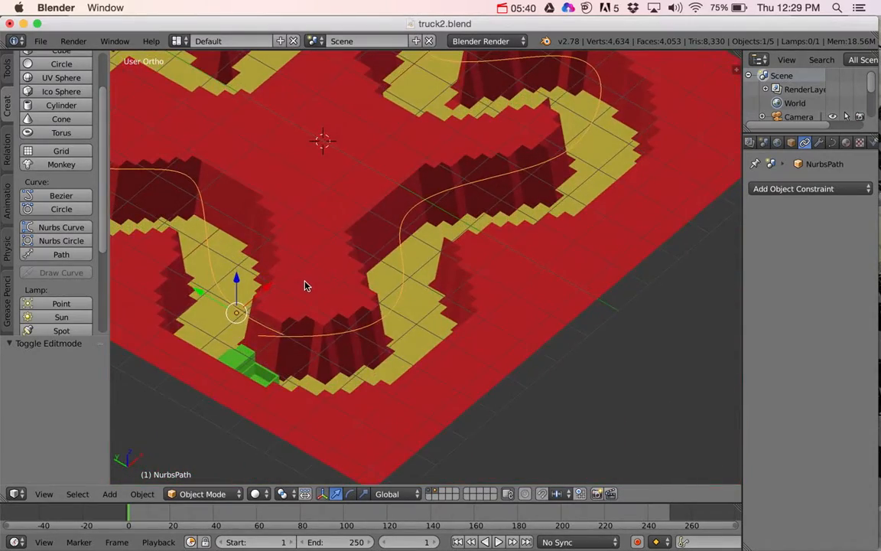
Step: Add a Follow Path constraint to the green truck with NurbsPath as its target
{"action": "right_click", "coordinate": [240, 357]}
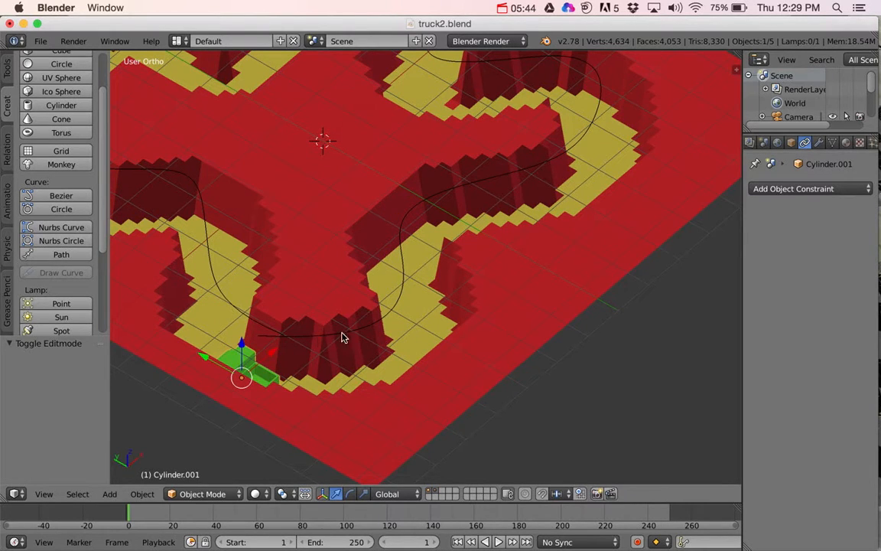
{"action": "left_click", "coordinate": [819, 143]}
{"action": "left_click", "coordinate": [806, 144]}
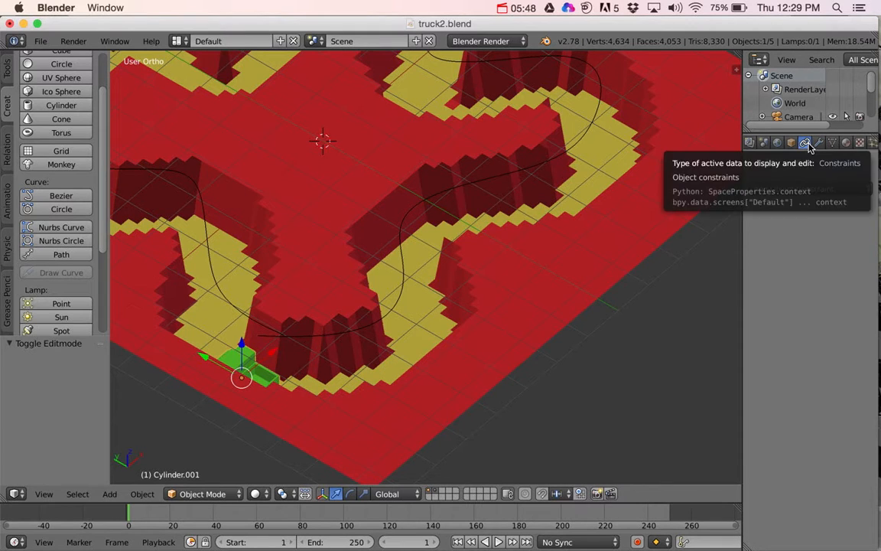
{"action": "left_click", "coordinate": [805, 192]}
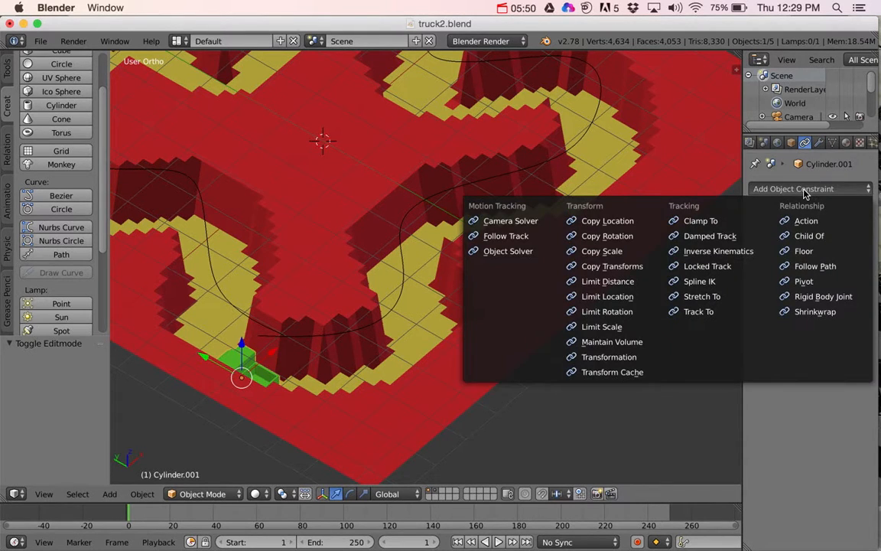
{"action": "left_click", "coordinate": [813, 267]}
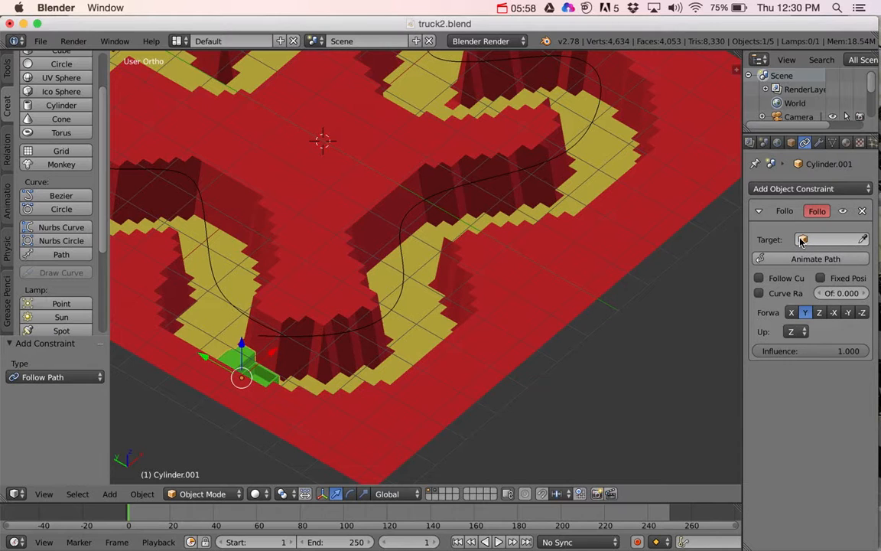
{"action": "left_click", "coordinate": [802, 240]}
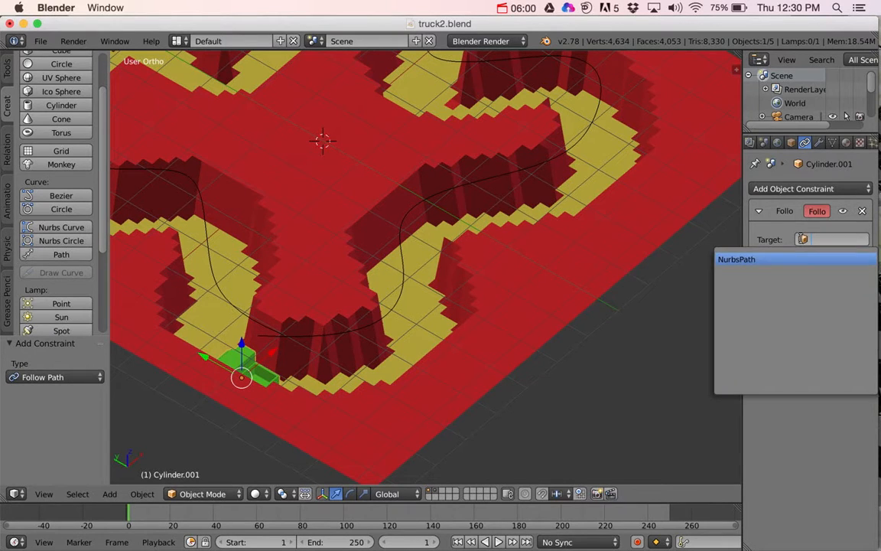
{"action": "left_click", "coordinate": [746, 261]}
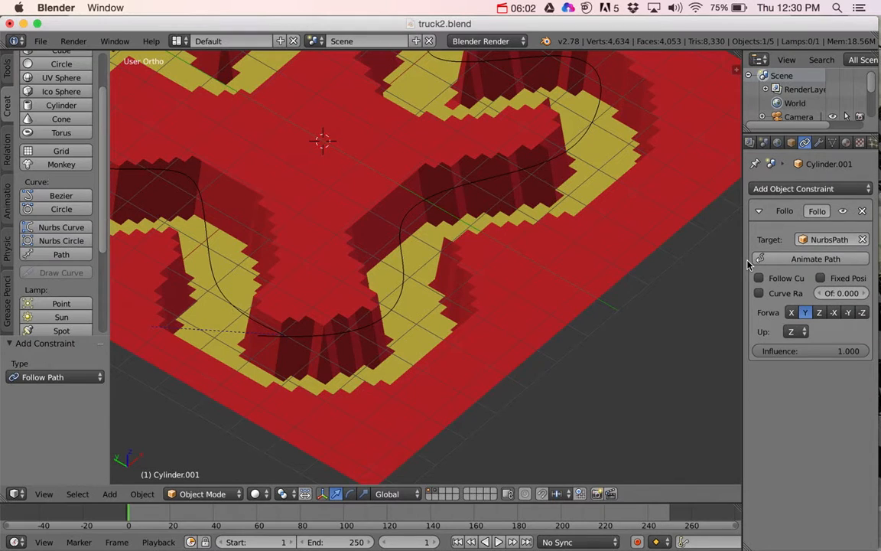
Step: Set the truck's X, Y and Z location to 0 so it sits on the path
{"action": "scroll", "coordinate": [437, 309], "scroll_direction": "down", "scroll_amount": 5}
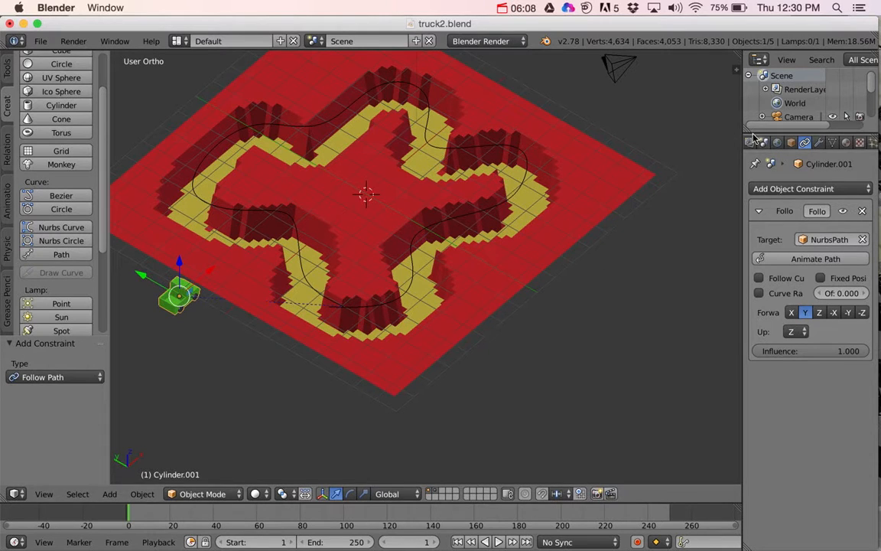
{"action": "left_click", "coordinate": [735, 70]}
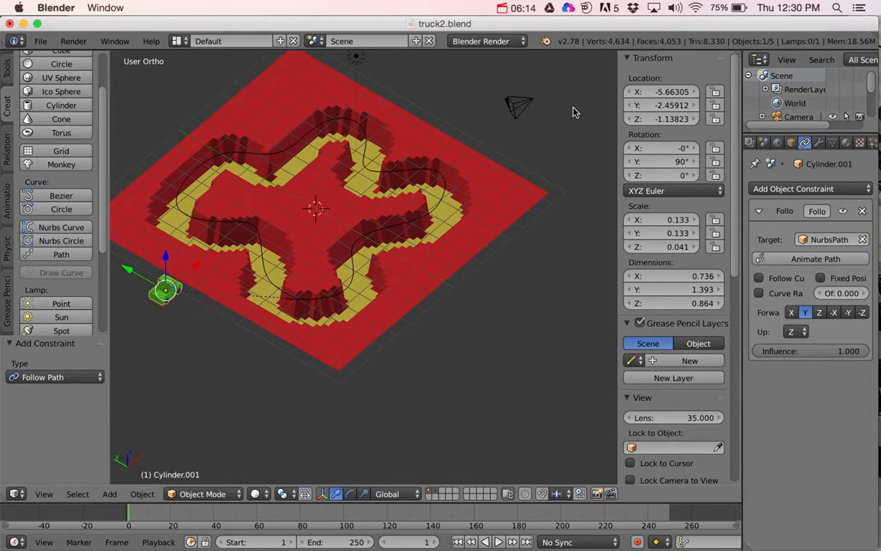
{"action": "key", "text": "n"}
{"action": "key", "text": "n"}
{"action": "key", "text": "n"}
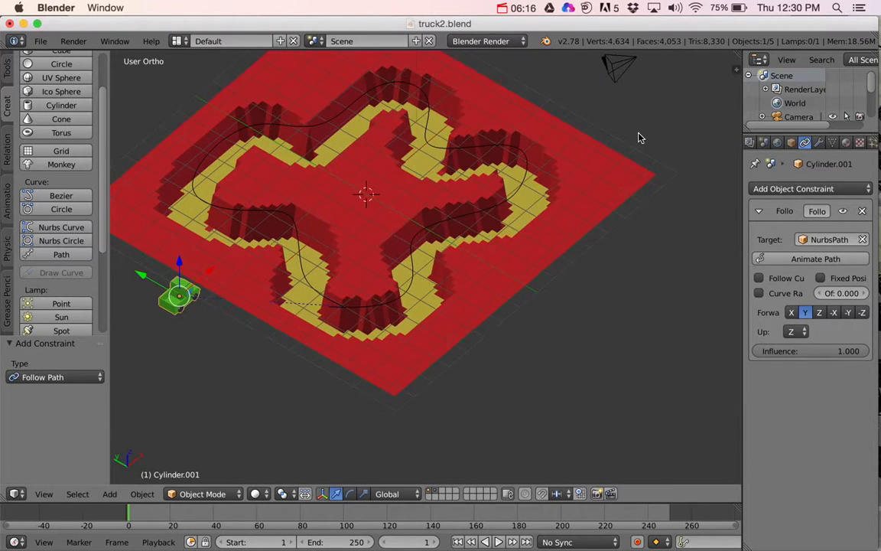
{"action": "key", "text": "n"}
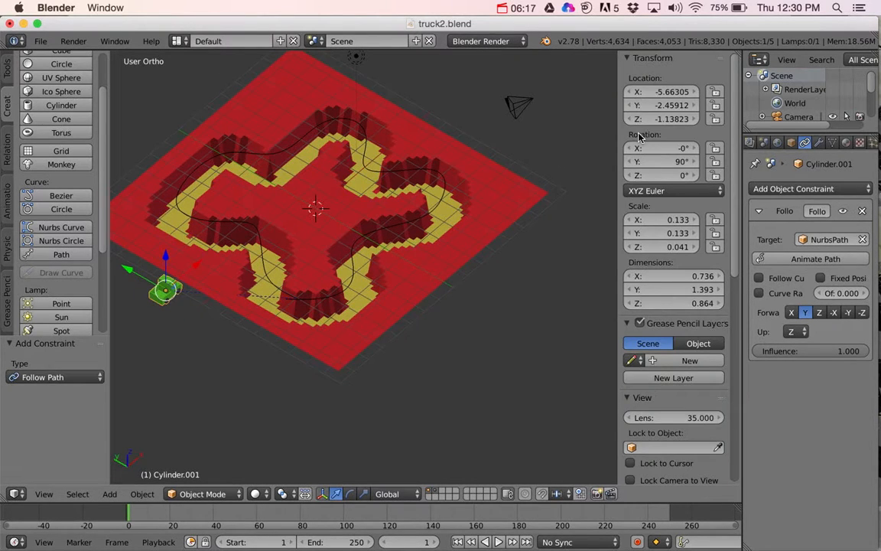
{"action": "left_click", "coordinate": [672, 91]}
{"action": "type", "text": "0"}
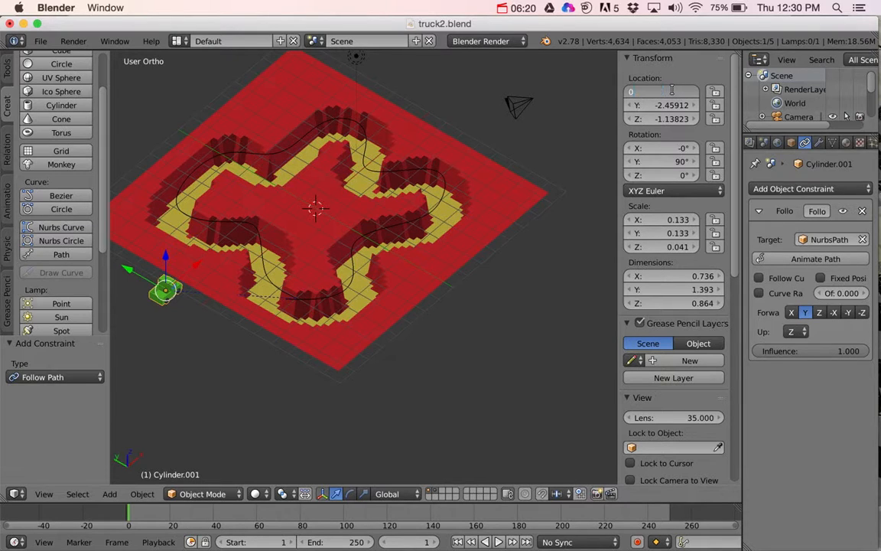
{"action": "key", "text": "Tab"}
{"action": "type", "text": "0"}
{"action": "key", "text": "Tab"}
{"action": "type", "text": "0"}
{"action": "key", "text": "Tab"}
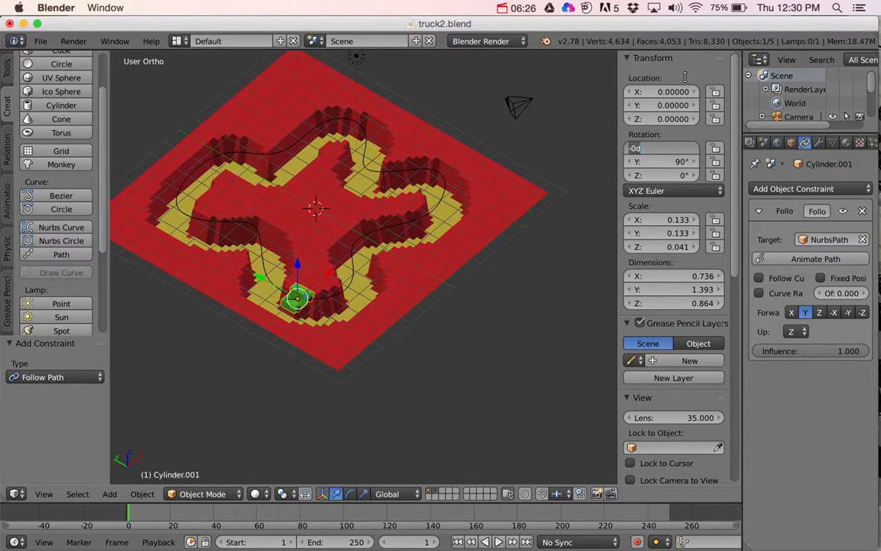
{"action": "key", "text": "Return"}
Step: Enable Follow Curve on the truck's Follow Path constraint
{"action": "middle_click_drag", "start_coordinate": [269, 320], "coordinate": [233, 320]}
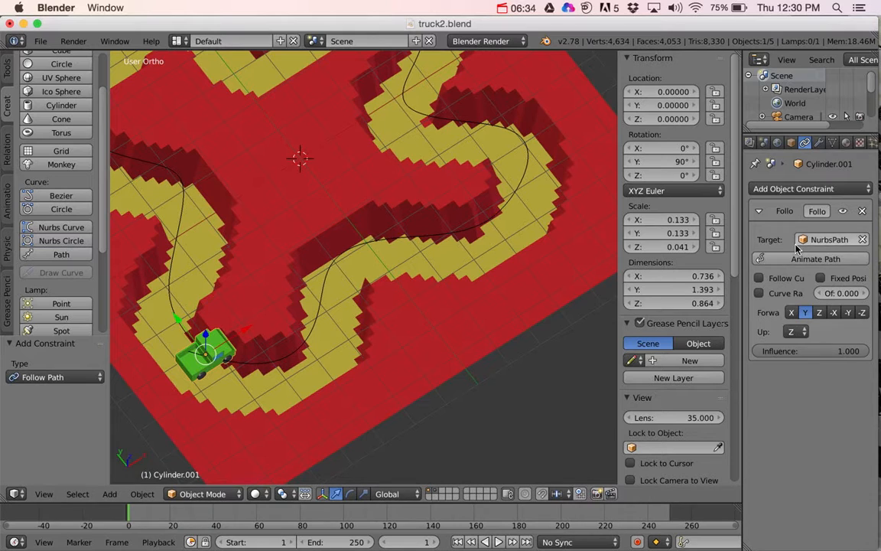
{"action": "left_click", "coordinate": [759, 280]}
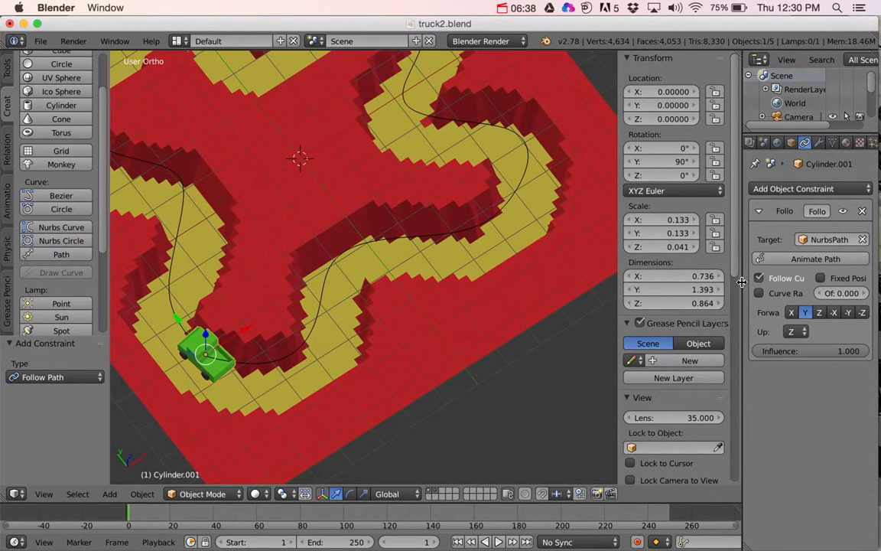
{"action": "left_click_drag", "start_coordinate": [741, 284], "coordinate": [702, 283]}
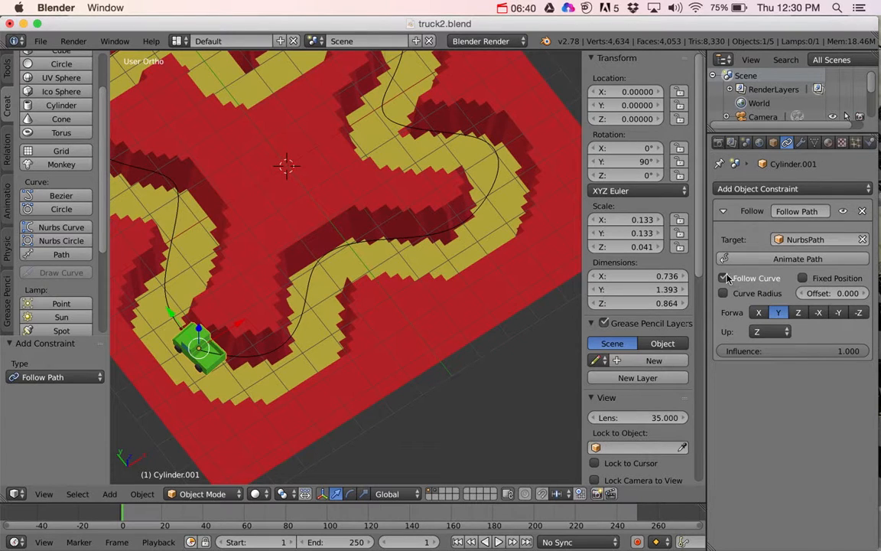
{"action": "left_click", "coordinate": [721, 277]}
{"action": "left_click", "coordinate": [721, 277]}
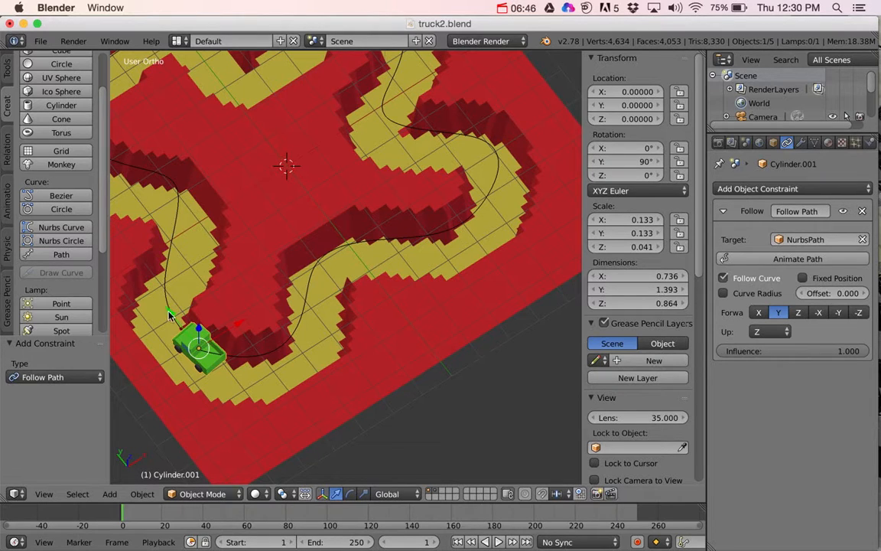
Step: Try the other forward axes of the Follow Path constraint on the truck and go back to Y
{"action": "left_click", "coordinate": [760, 313]}
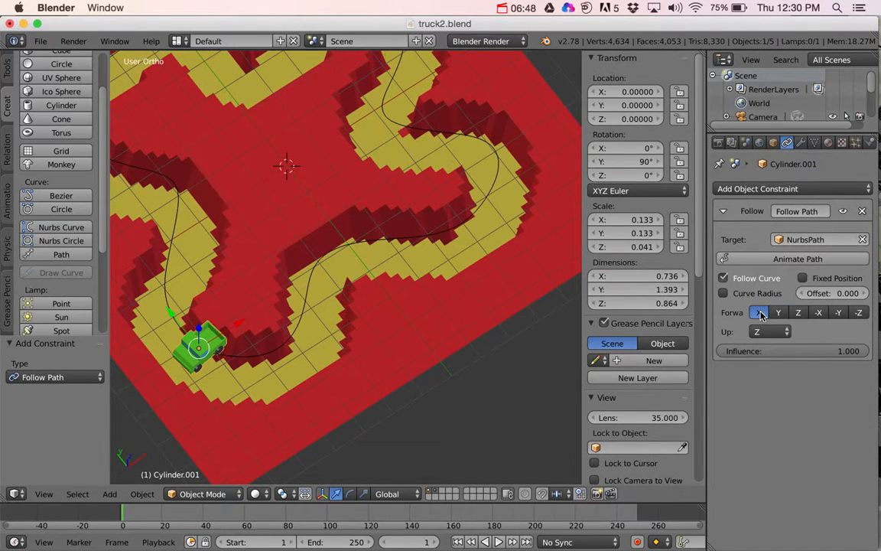
{"action": "left_click", "coordinate": [799, 313]}
{"action": "left_click", "coordinate": [816, 313]}
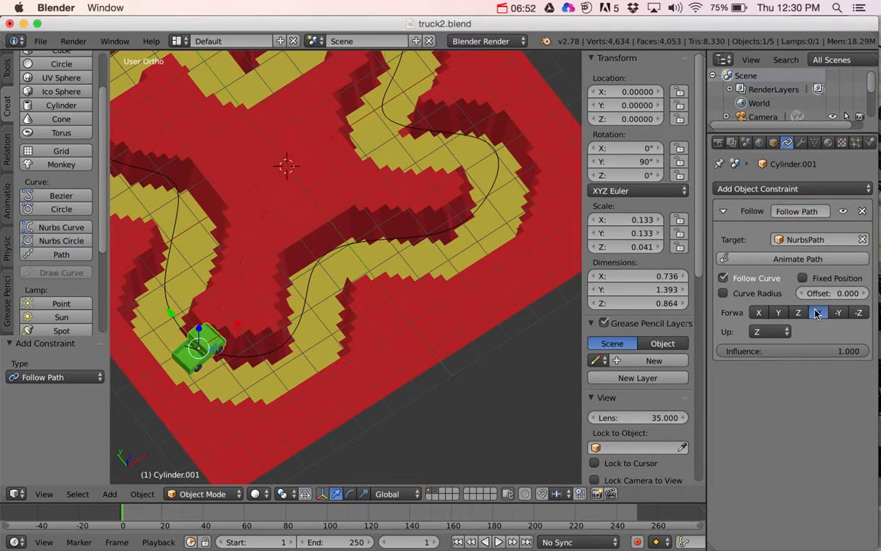
{"action": "left_click", "coordinate": [840, 313]}
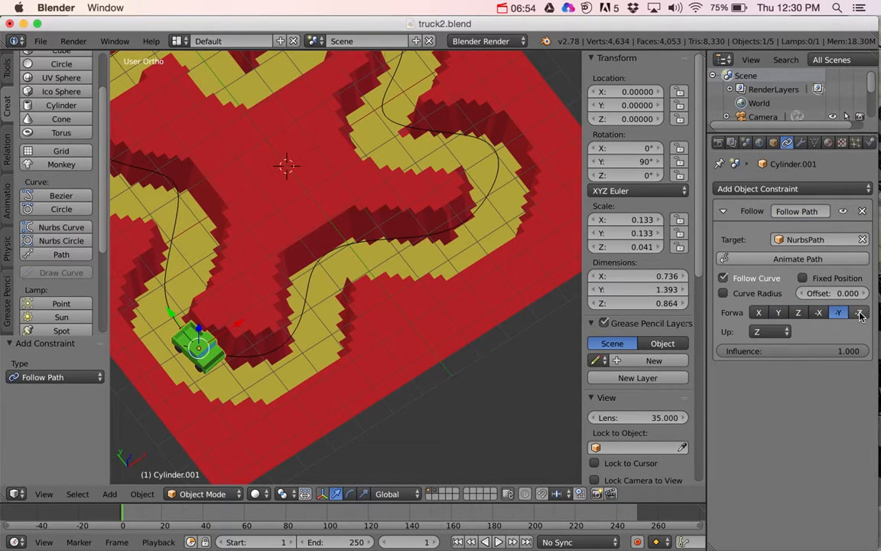
{"action": "left_click", "coordinate": [859, 313]}
{"action": "left_click", "coordinate": [759, 314]}
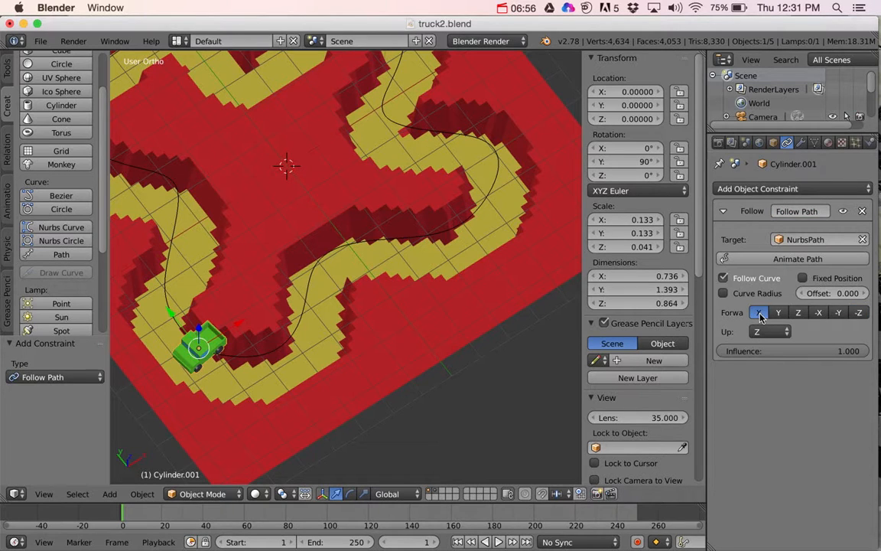
{"action": "left_click", "coordinate": [779, 313]}
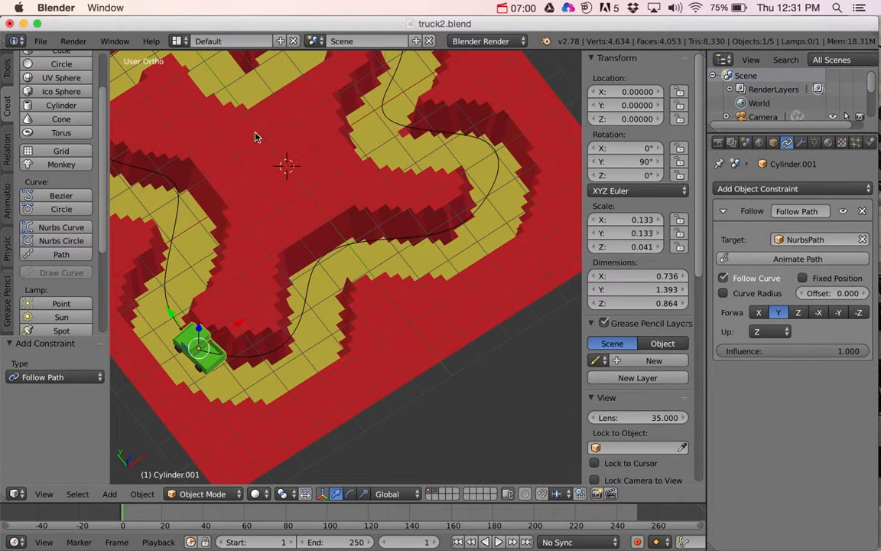
Step: Generate the default path animation for the truck's constraint and scrub the timeline to frame 91
{"action": "left_click", "coordinate": [788, 260]}
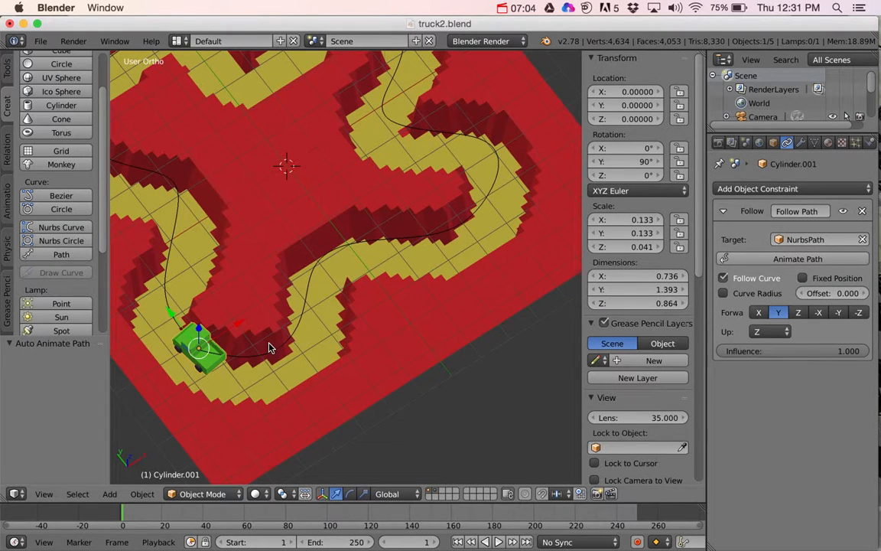
{"action": "scroll", "coordinate": [269, 348], "scroll_direction": "down", "scroll_amount": 2}
{"action": "left_click_drag", "start_coordinate": [122, 515], "coordinate": [308, 521]}
Step: Lower the whole path along Z onto the sunken track floor, to a Z location of about -1.21
{"action": "middle_click_drag", "start_coordinate": [340, 296], "coordinate": [340, 260]}
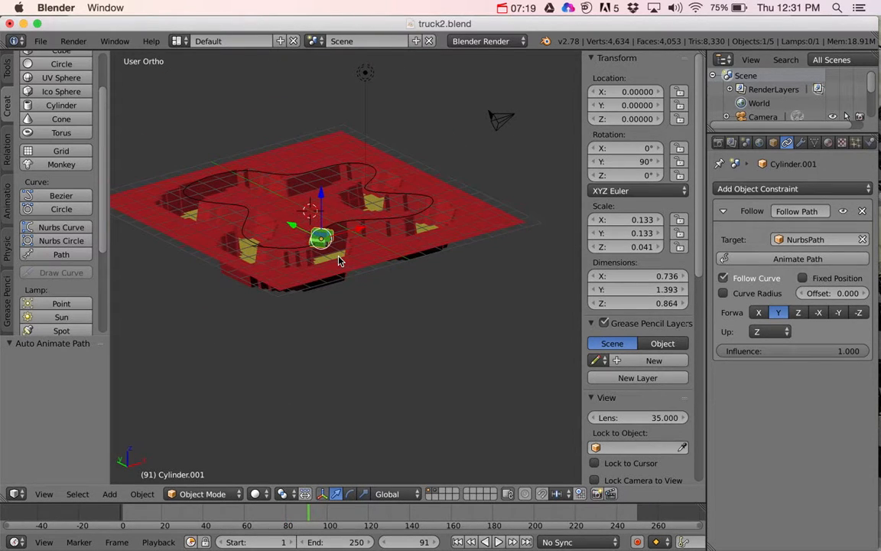
{"action": "right_click", "coordinate": [230, 219]}
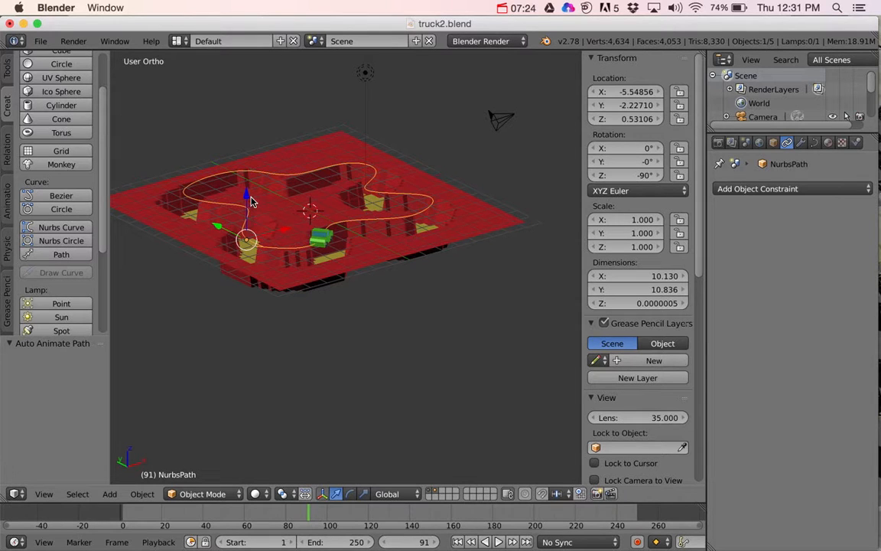
{"action": "key", "text": "g"}
{"action": "key", "text": "z"}
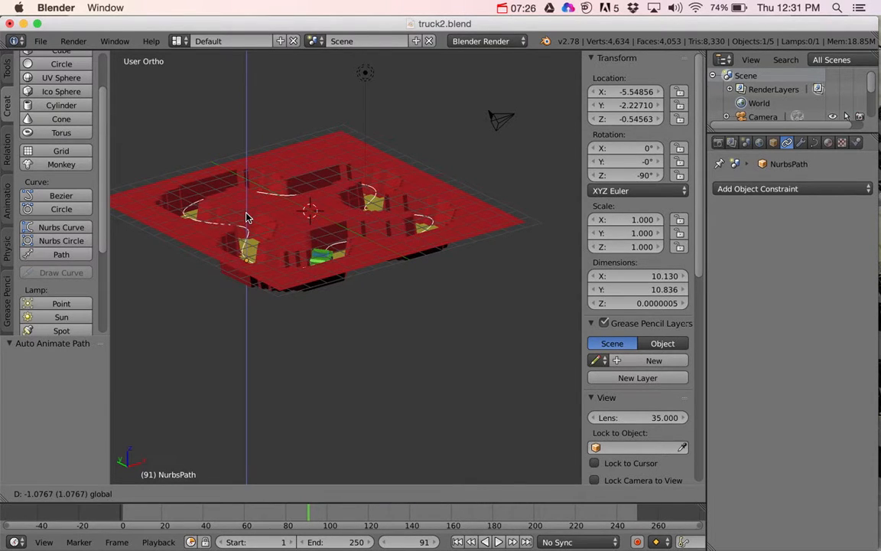
{"action": "left_click_drag", "start_coordinate": [246, 213], "coordinate": [247, 215]}
{"action": "middle_click_drag", "start_coordinate": [306, 215], "coordinate": [306, 235]}
{"action": "mouse_move", "coordinate": [247, 259]}
{"action": "left_mouse_down"}
{"action": "mouse_move", "coordinate": [251, 275]}
{"action": "mouse_move", "coordinate": [247, 268]}
{"action": "left_mouse_up"}
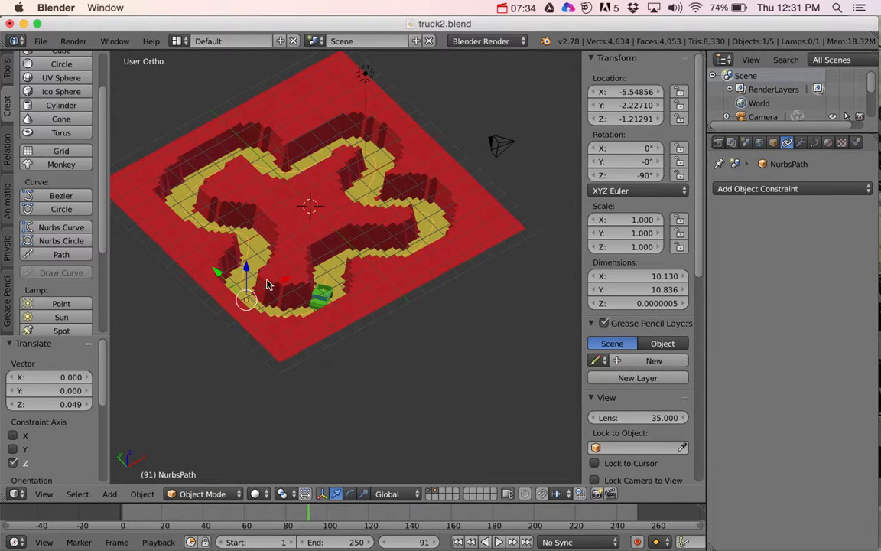
Step: Open the path for editing and try raising a control point near the truck's starting bend along Z, undoing the move
{"action": "key", "text": "Tab"}
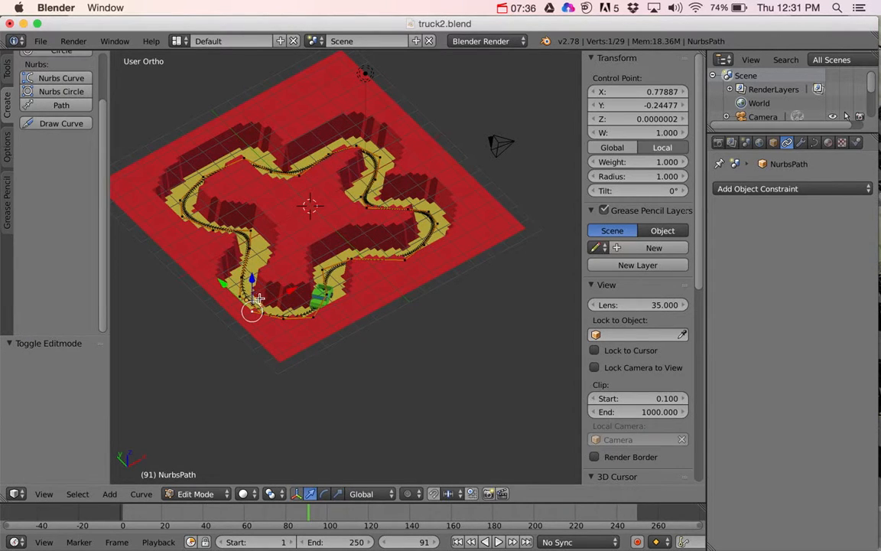
{"action": "middle_click_drag", "start_coordinate": [252, 251], "coordinate": [319, 274]}
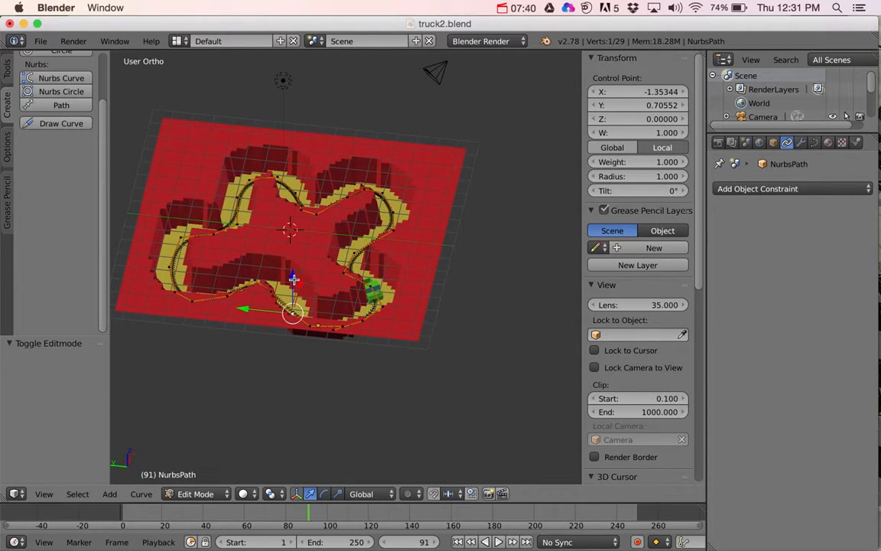
{"action": "left_click_drag", "start_coordinate": [294, 280], "coordinate": [295, 242]}
{"action": "key", "text": "ctrl+z"}
Step: Raise a control point on the path's far outer bend to a local Z of about 1.86 to form a jump
{"action": "middle_click_drag", "start_coordinate": [179, 288], "coordinate": [174, 295]}
{"action": "right_click", "coordinate": [173, 277]}
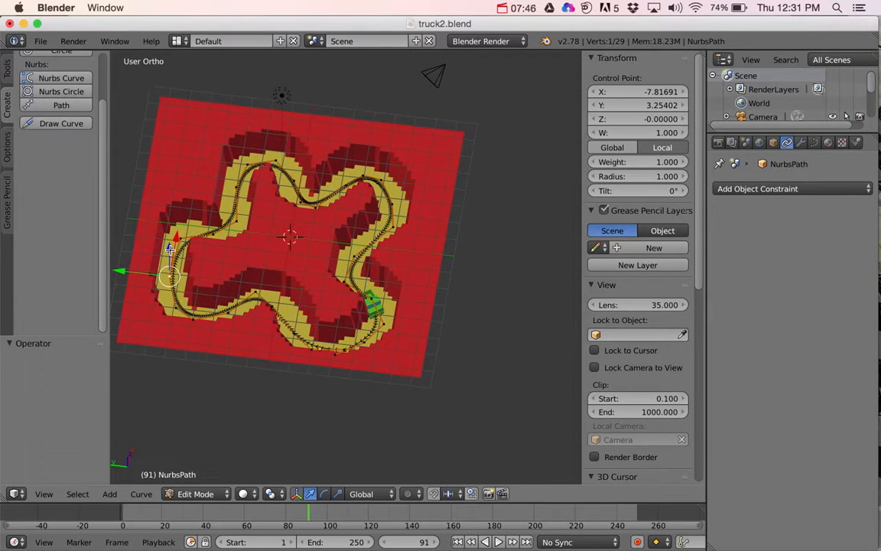
{"action": "left_click_drag", "start_coordinate": [170, 248], "coordinate": [164, 205]}
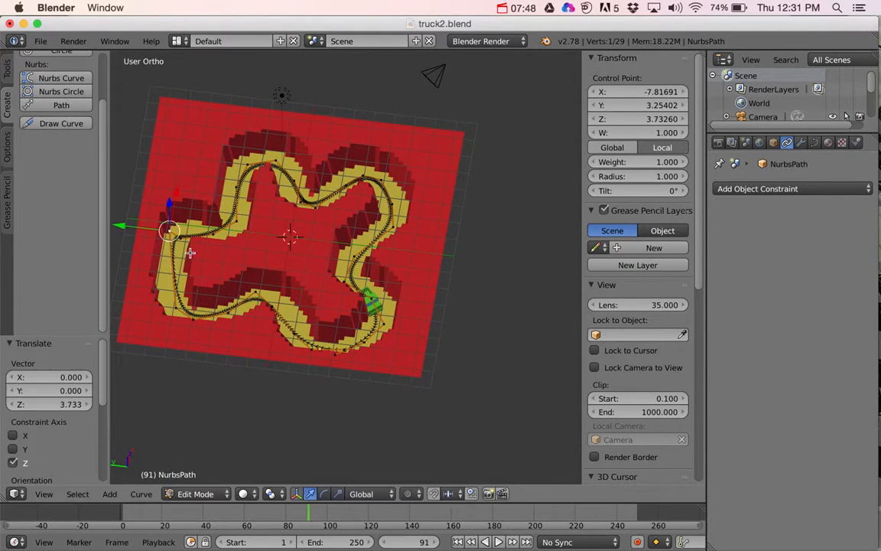
{"action": "middle_click_drag", "start_coordinate": [191, 251], "coordinate": [232, 250]}
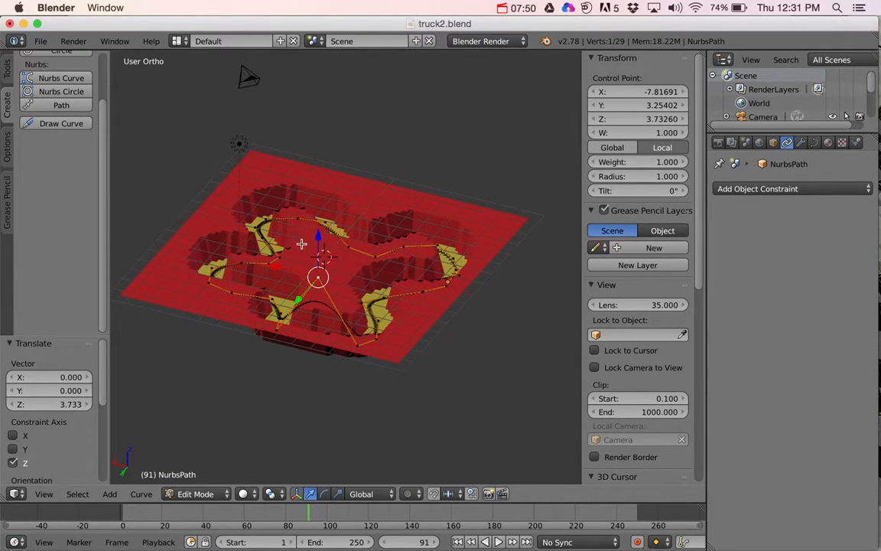
{"action": "left_click_drag", "start_coordinate": [320, 235], "coordinate": [320, 267]}
{"action": "middle_click_drag", "start_coordinate": [319, 267], "coordinate": [334, 300]}
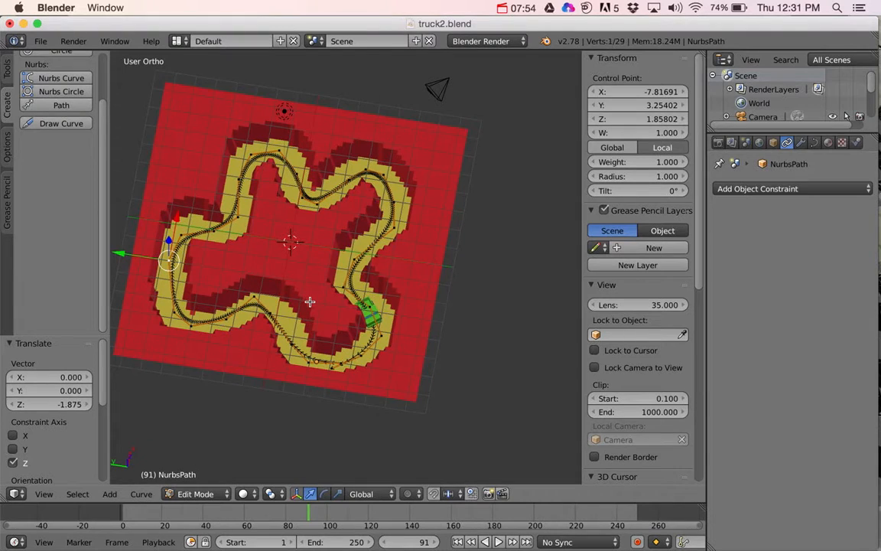
Step: Play the truck's animation and set the curve's Path Animation length to 250 frames
{"action": "key", "text": "alt+a"}
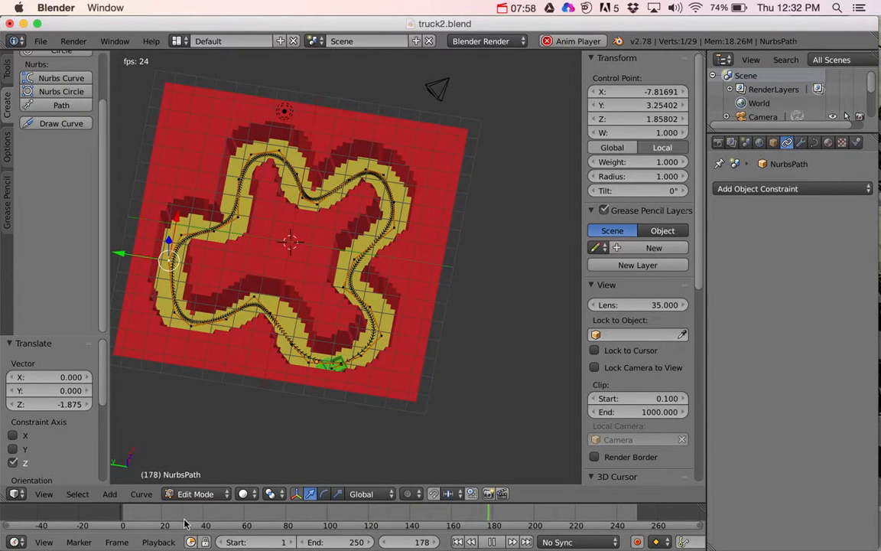
{"action": "left_click", "coordinate": [126, 515]}
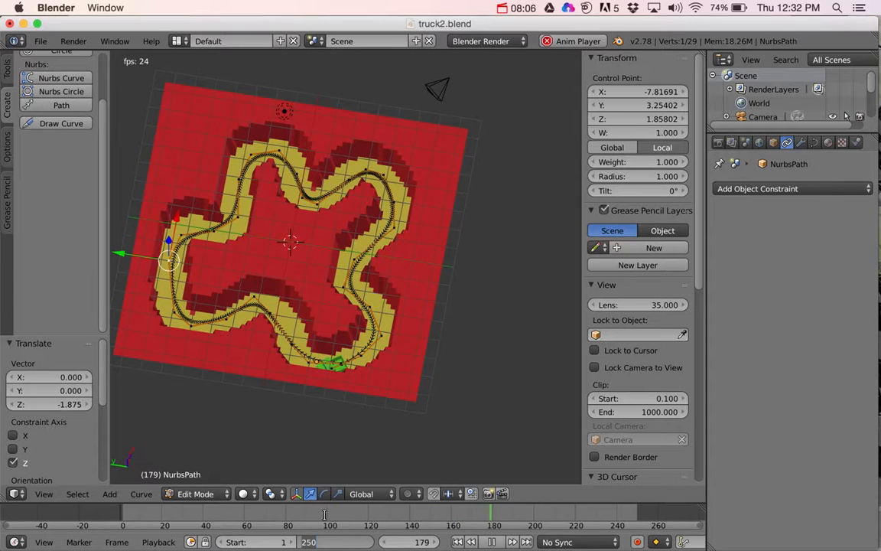
{"action": "left_click", "coordinate": [815, 143]}
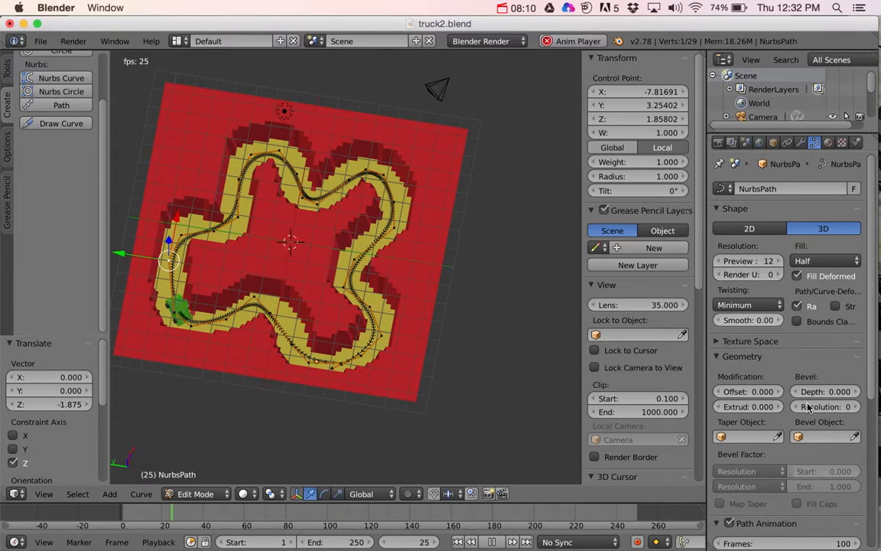
{"action": "scroll", "coordinate": [795, 421], "scroll_direction": "down", "scroll_amount": 5}
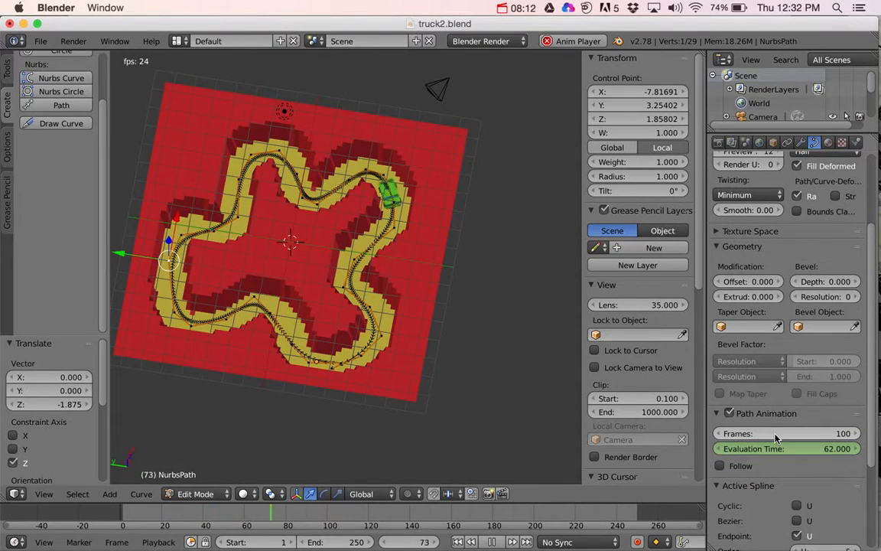
{"action": "left_click", "coordinate": [841, 433]}
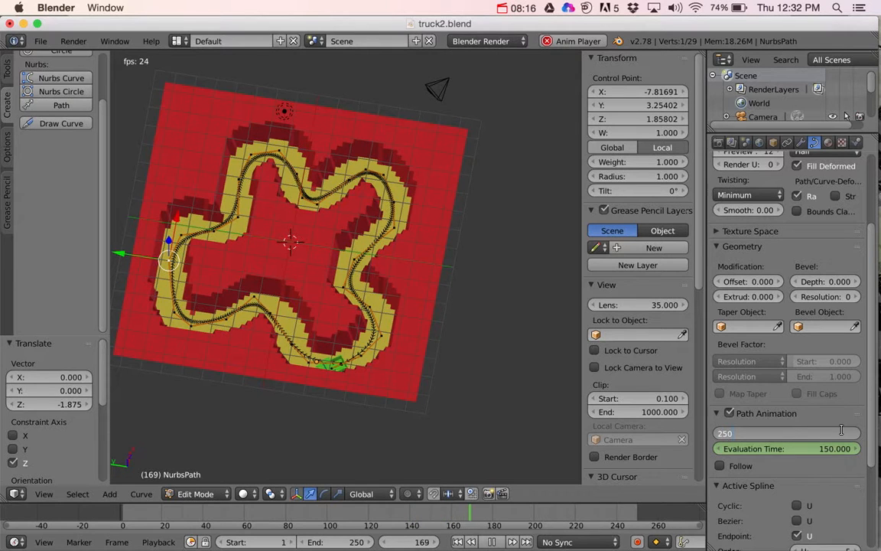
{"action": "key", "text": "Return"}
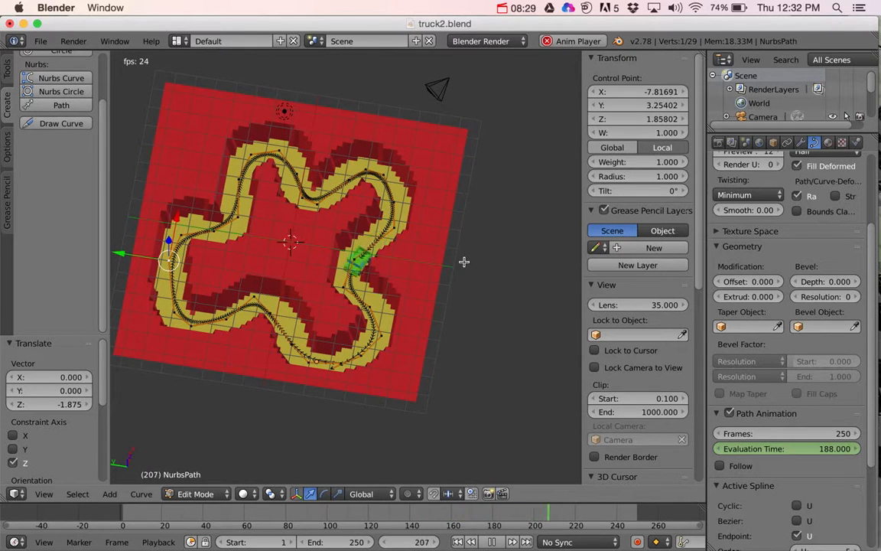
{"action": "left_click", "coordinate": [503, 8]}
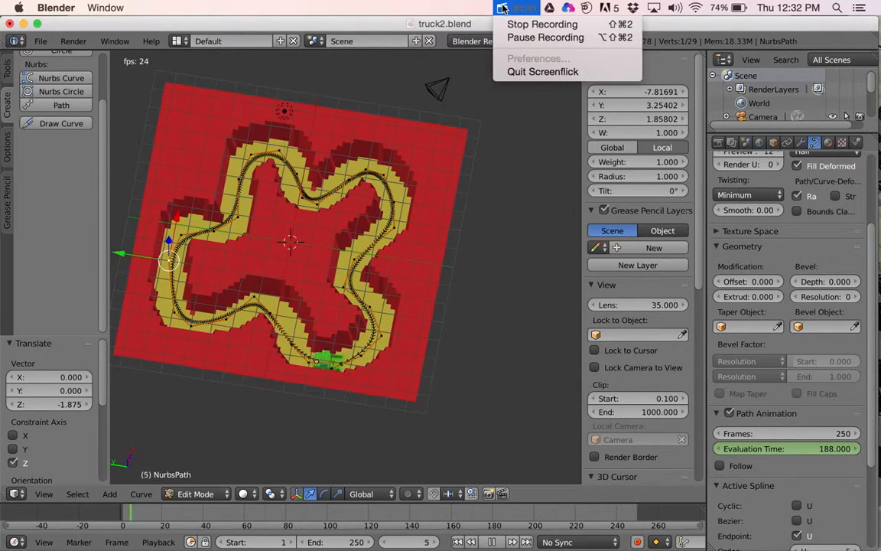